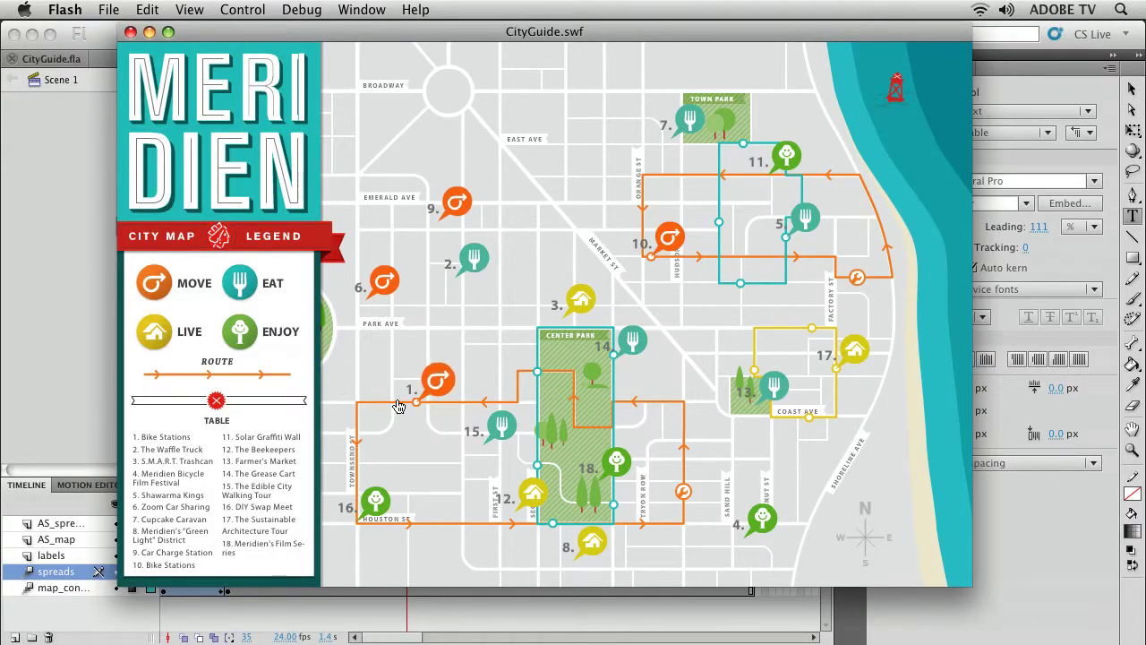
# - Filter the map to Live places, open More Live Details, and advance the gallery two photos
pyautogui.click(154, 336)
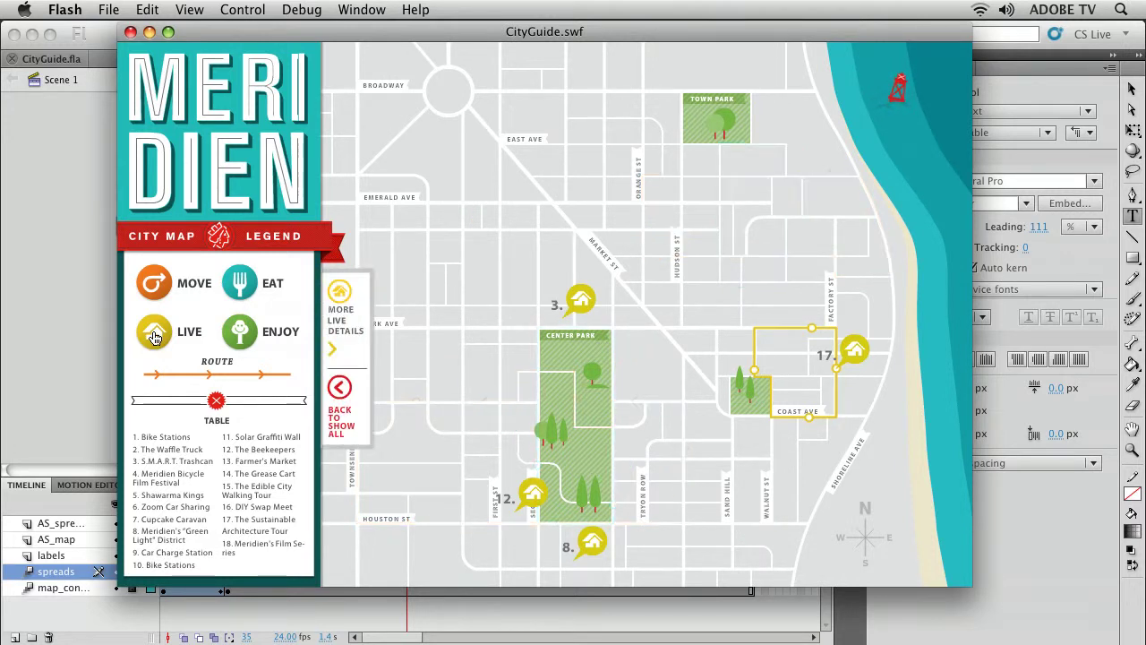
pyautogui.click(342, 330)
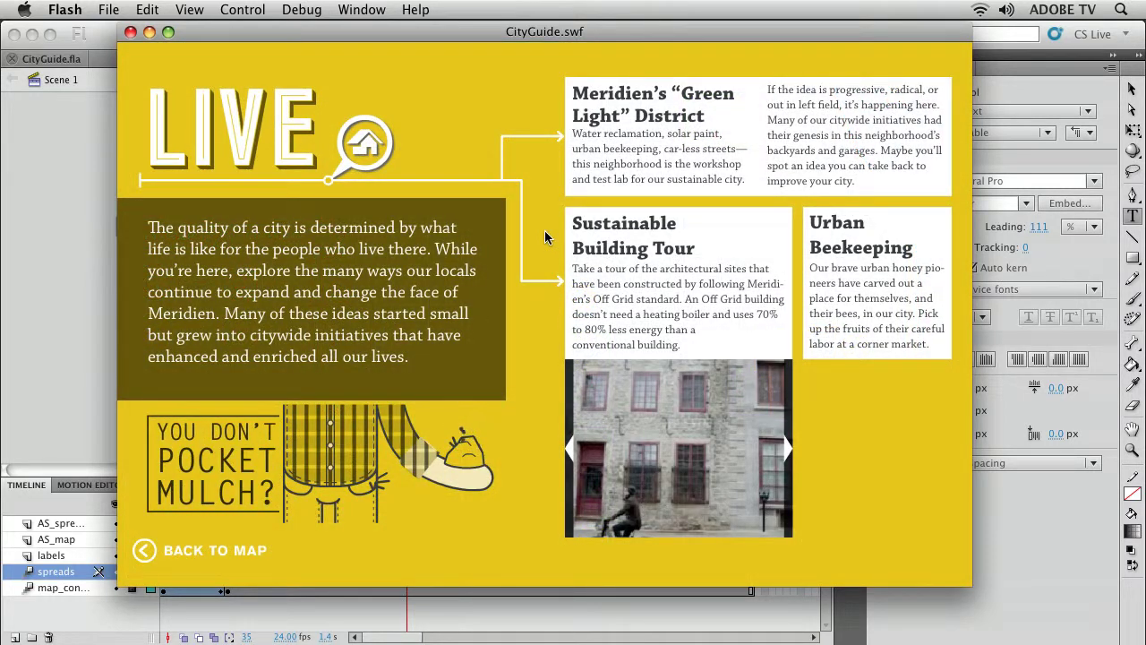
pyautogui.click(788, 452)
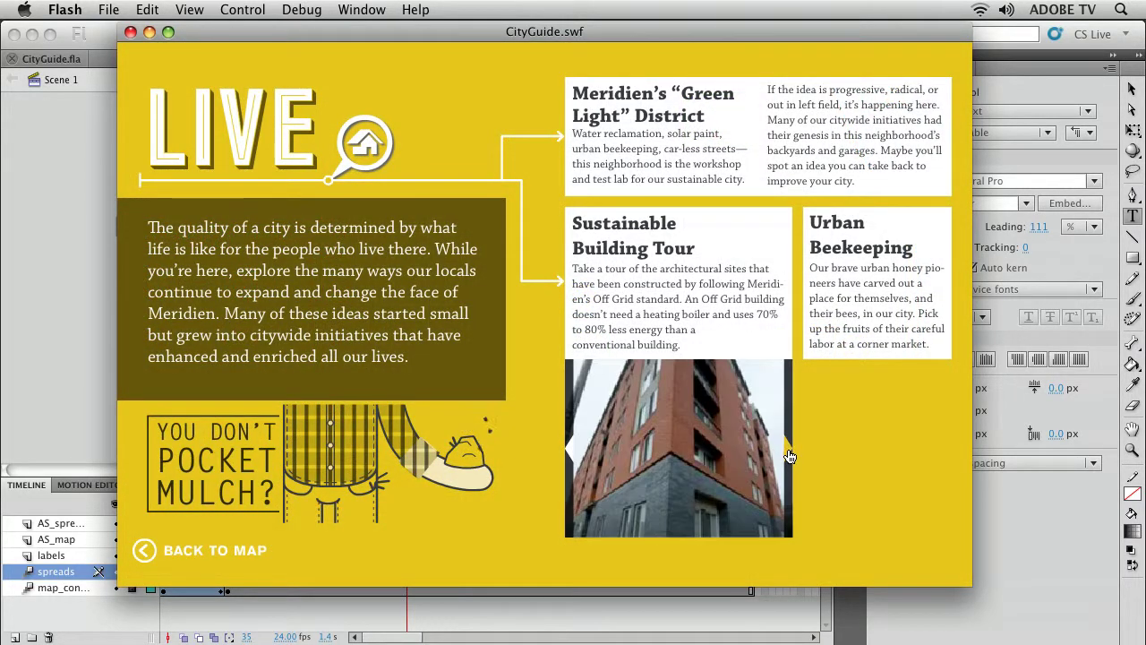
pyautogui.click(789, 454)
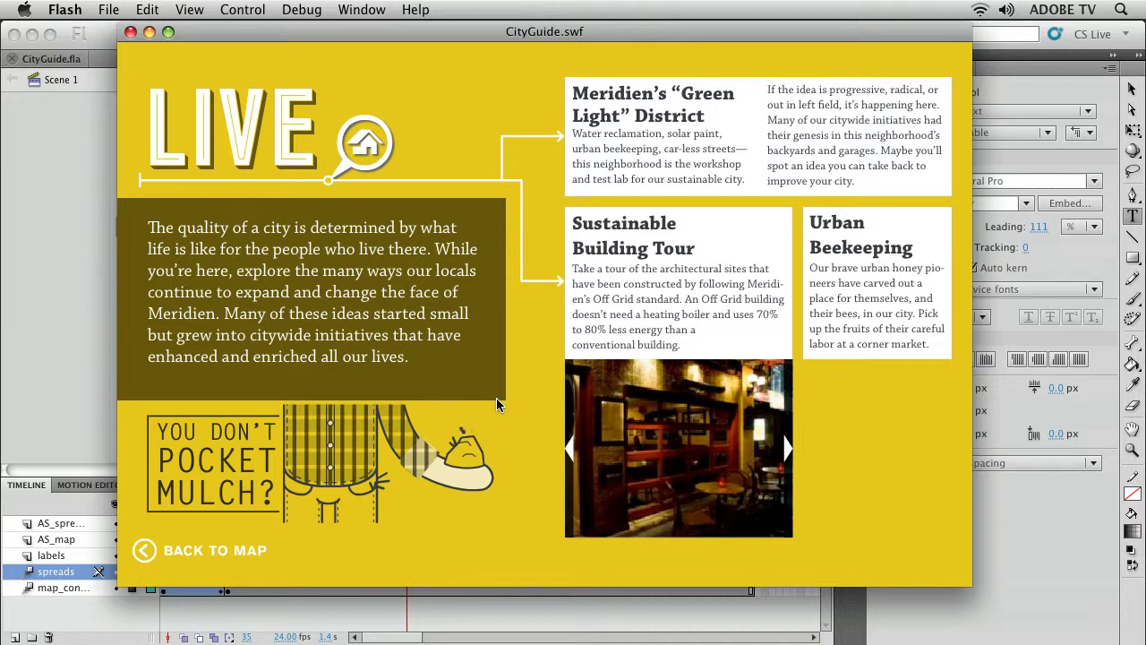
# - Close the test movie and move the playhead to frame 43 to show the Live spread
pyautogui.click(130, 33)
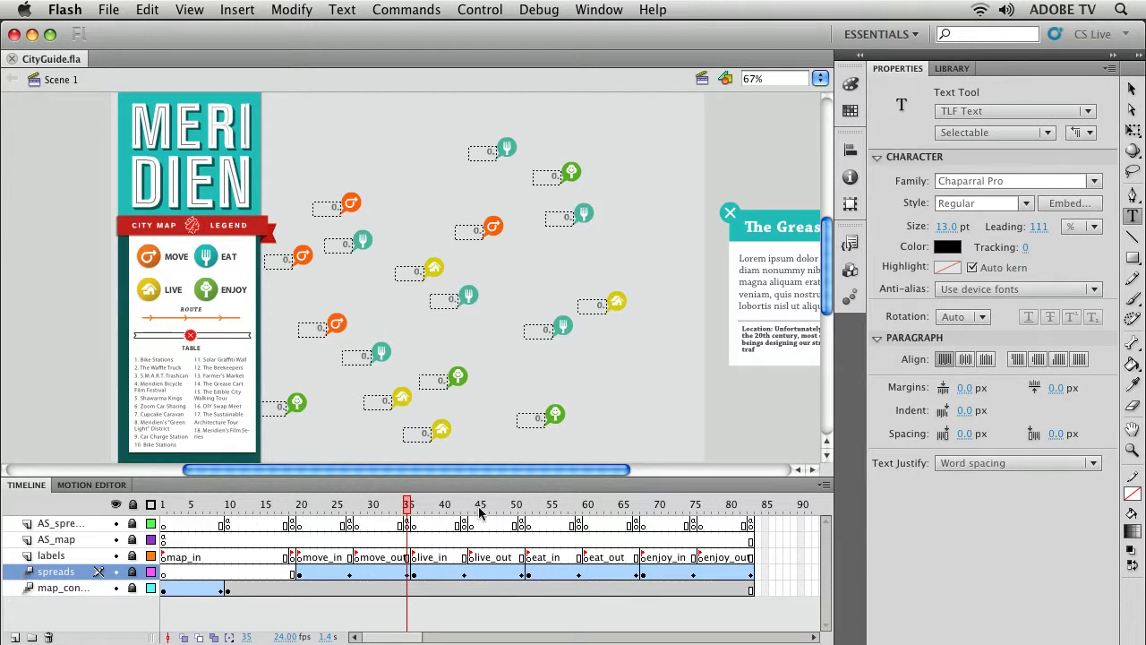
pyautogui.click(337, 505)
pyautogui.moveTo(286, 508); pyautogui.dragTo(412, 508)
pyautogui.click(465, 509)
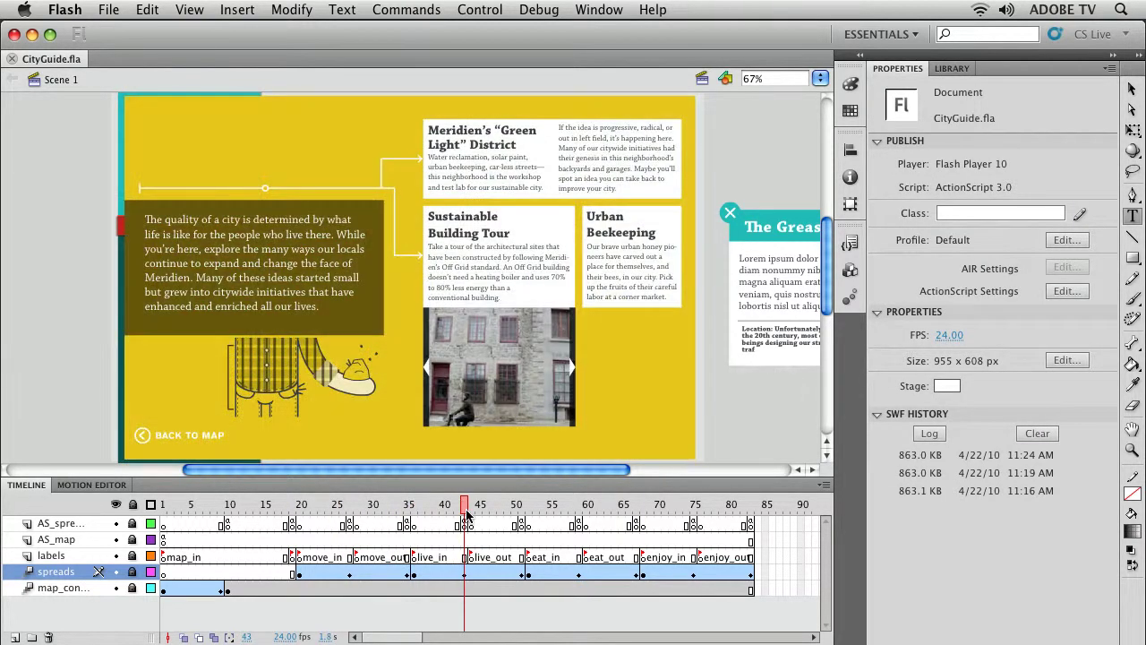
pyautogui.click(108, 9)
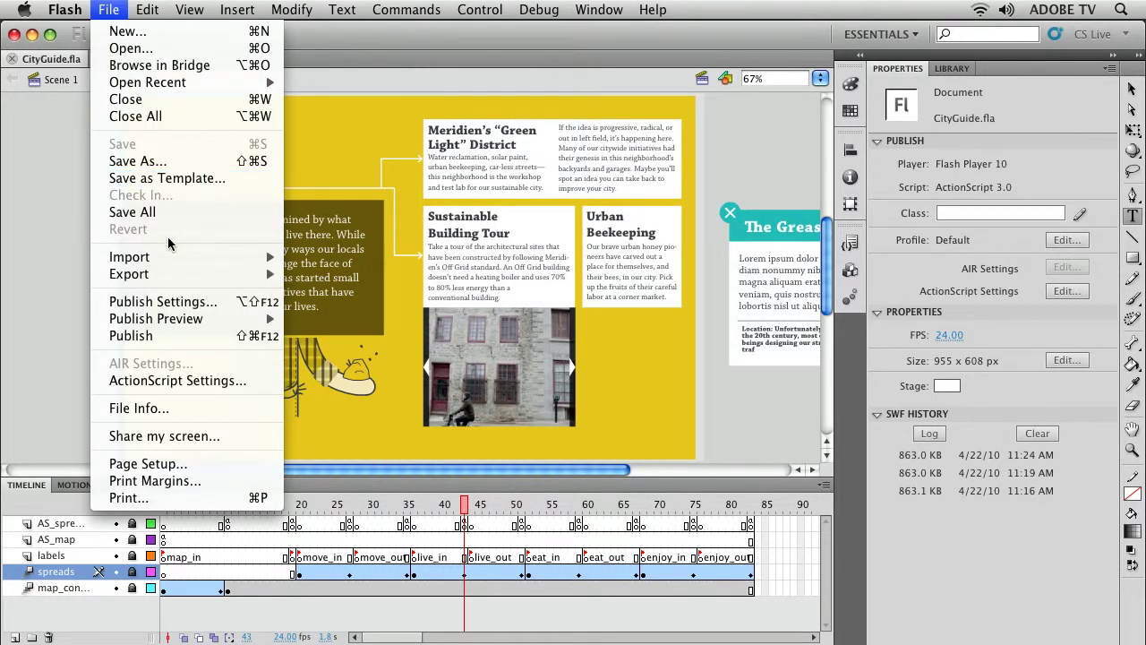
# - Save the document to the Desktop as CityGuide.xfl in Flash CS5 Uncompressed Document format
pyautogui.click(172, 162)
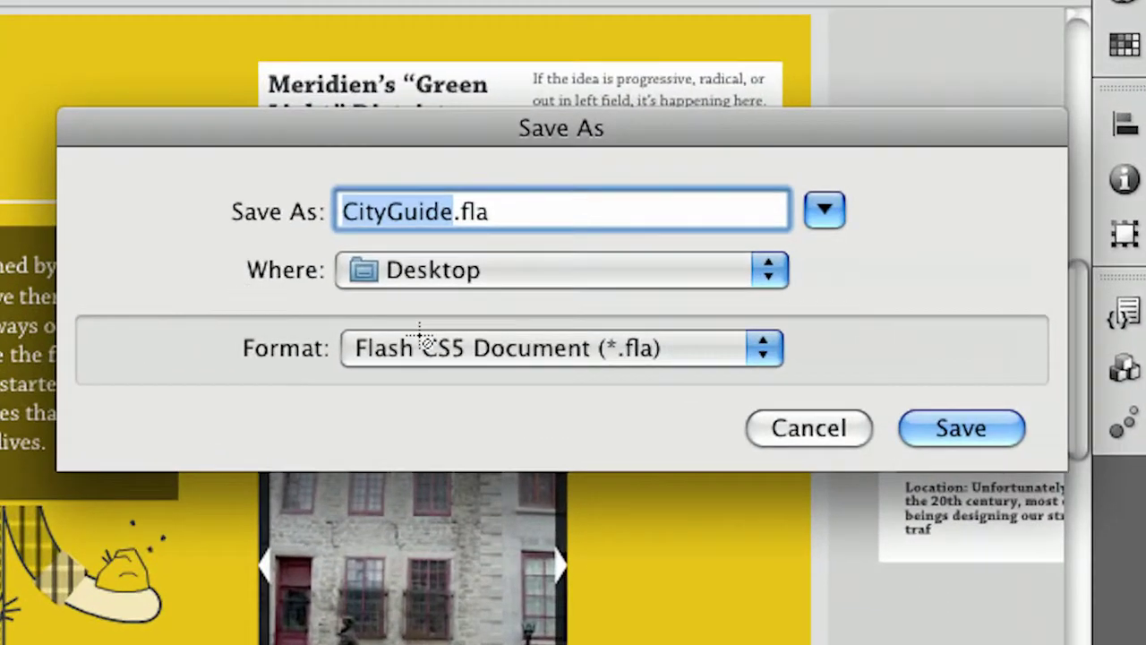
pyautogui.click(534, 259)
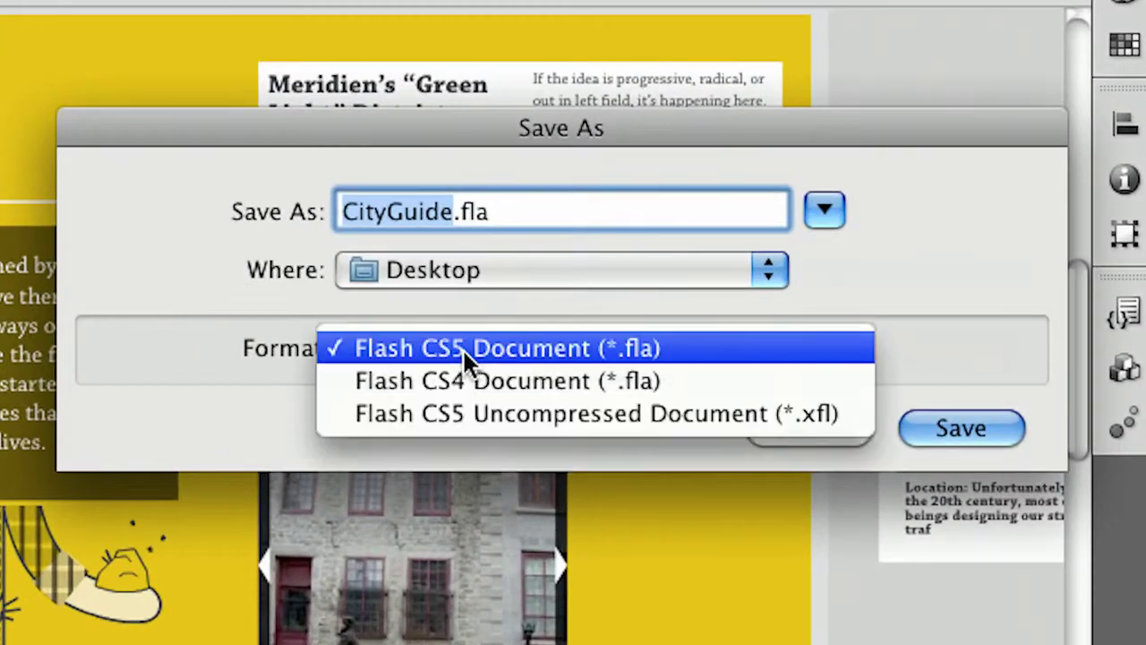
pyautogui.click(595, 419)
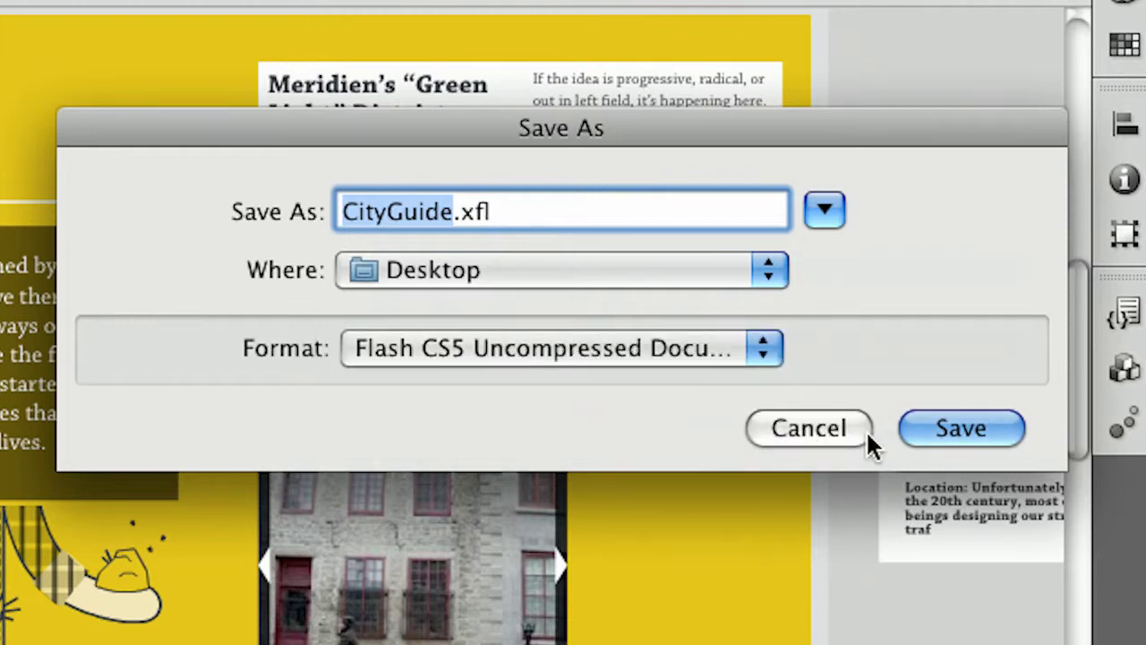
pyautogui.click(922, 427)
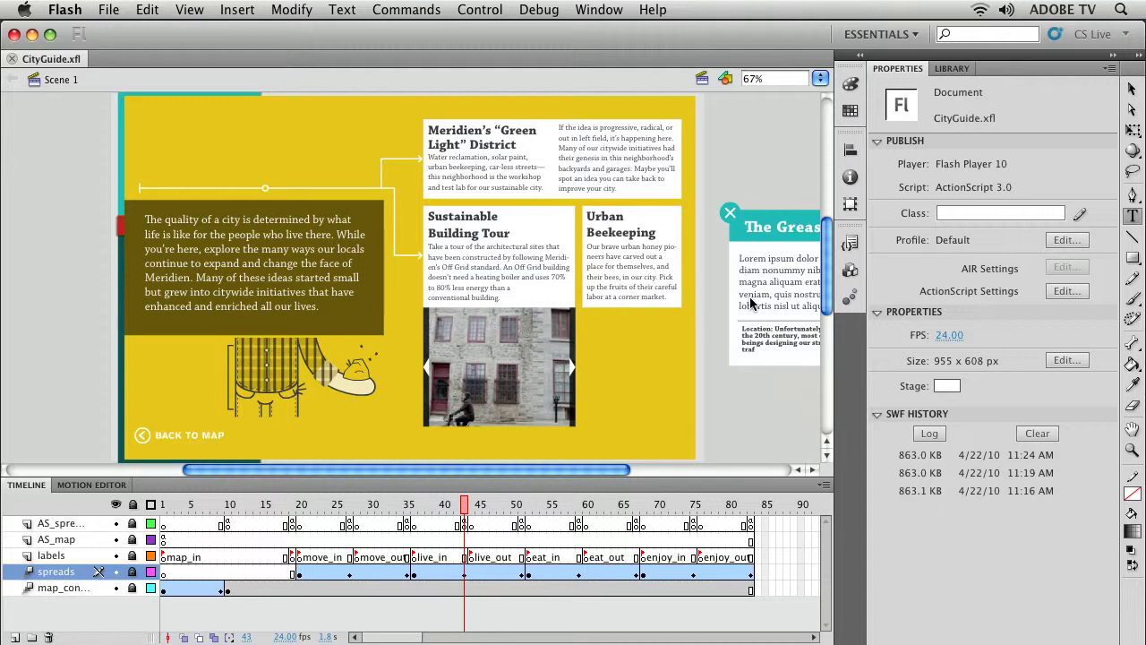
# - Minimize Flash, arrange the CityGuide folder and CityGuide.fla mid-desktop, and open the folder
pyautogui.click(32, 35)
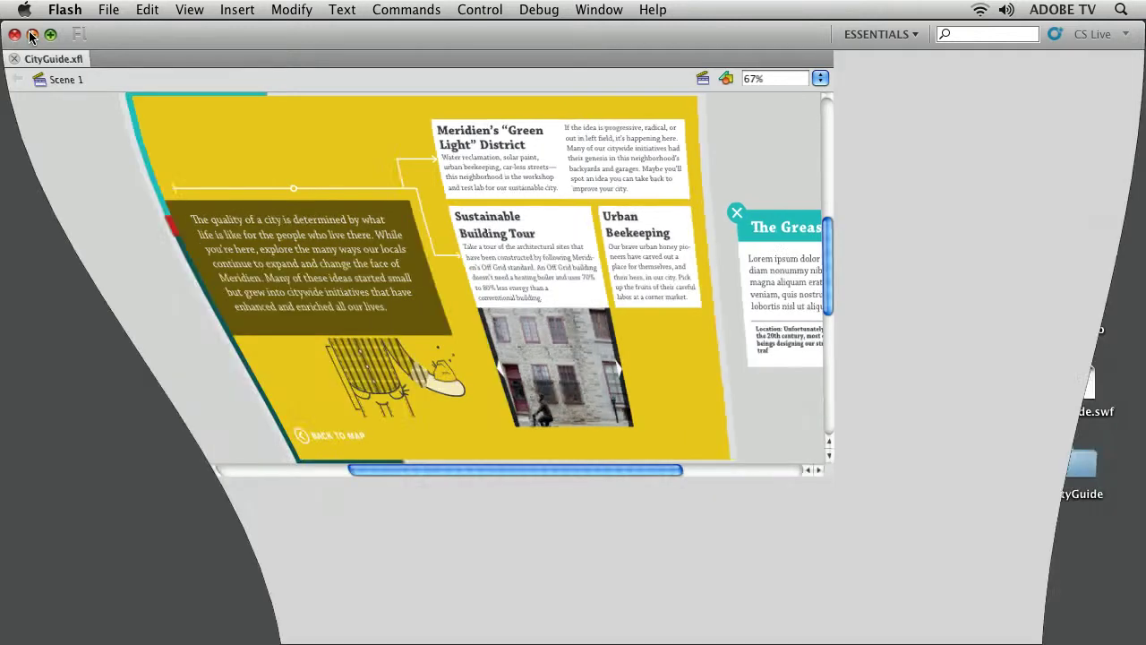
pyautogui.click(929, 300)
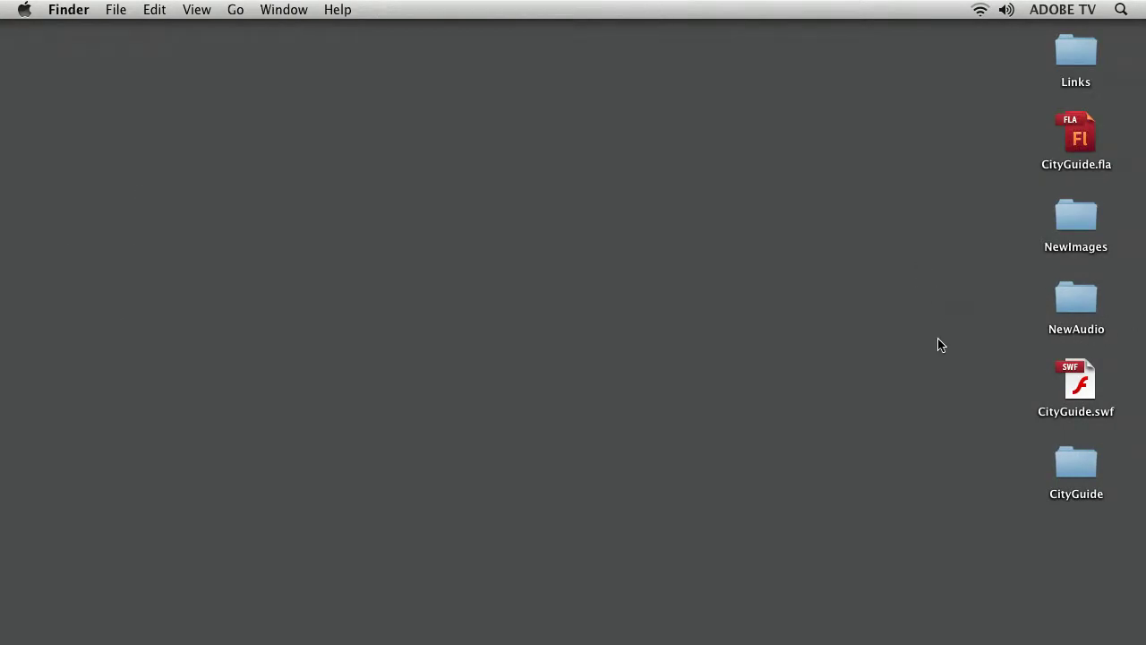
pyautogui.moveTo(1078, 458); pyautogui.dragTo(552, 188)
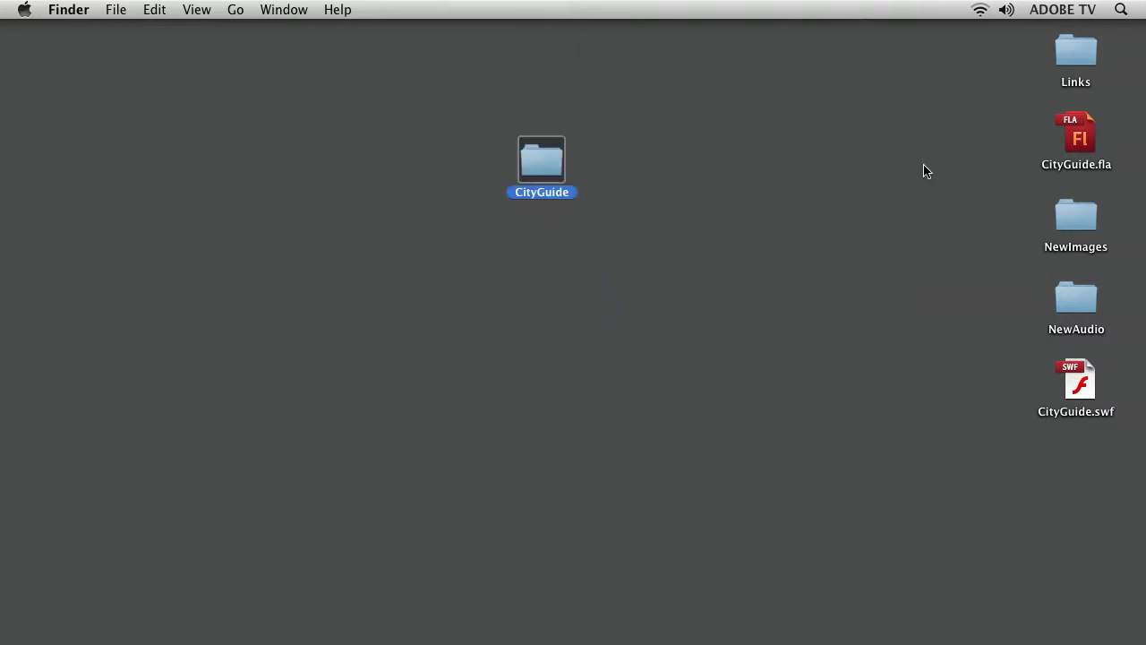
pyautogui.moveTo(1078, 132); pyautogui.dragTo(398, 164)
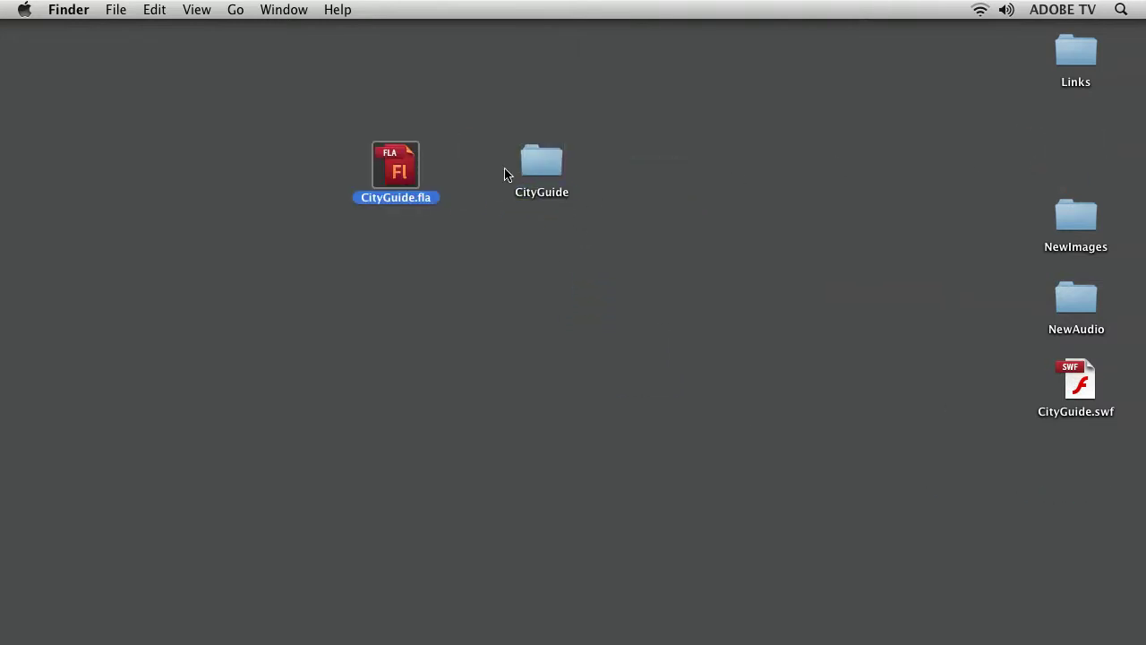
pyautogui.click(530, 167)
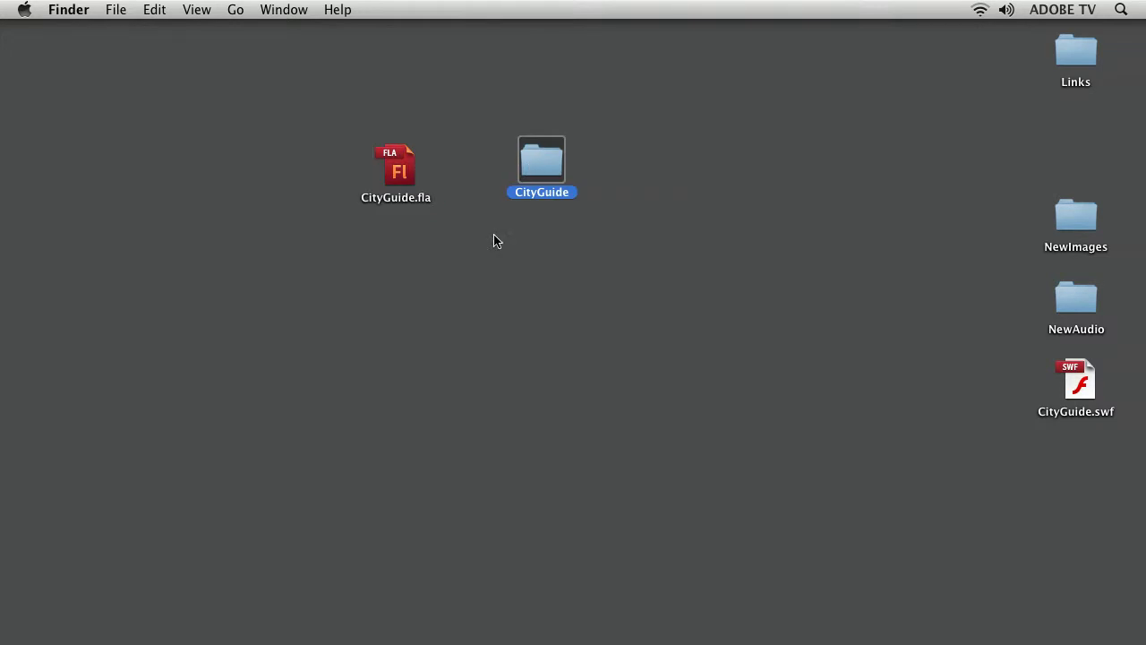
pyautogui.doubleClick(531, 168)
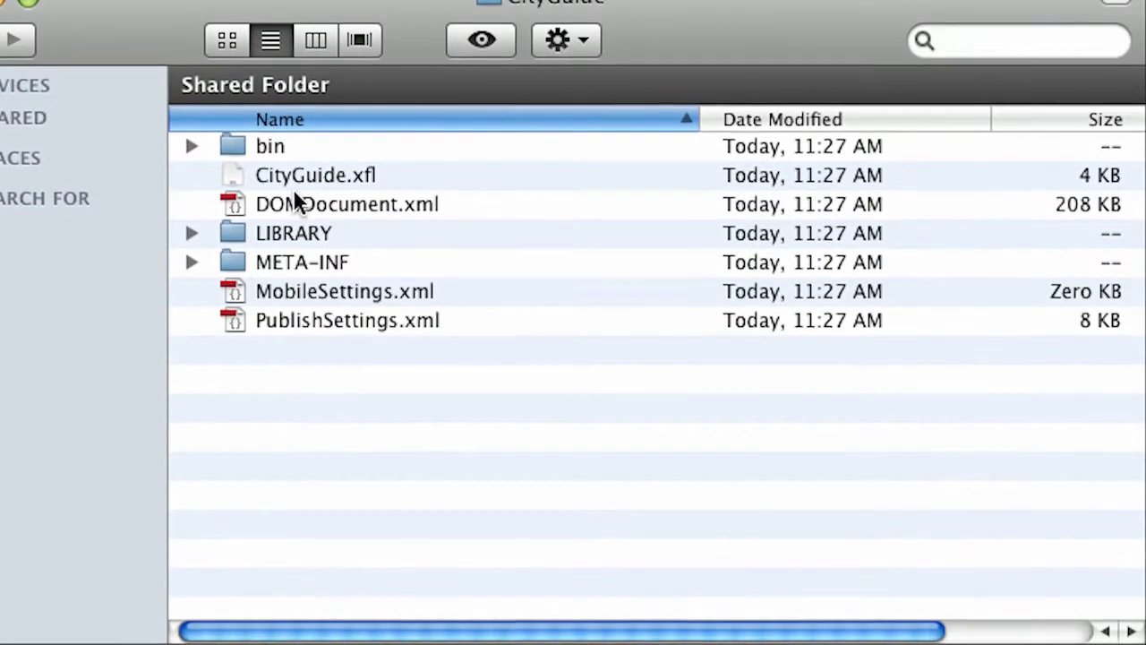
# - Peek inside the bin and META-INF folders, then collapse them again
pyautogui.click(358, 177)
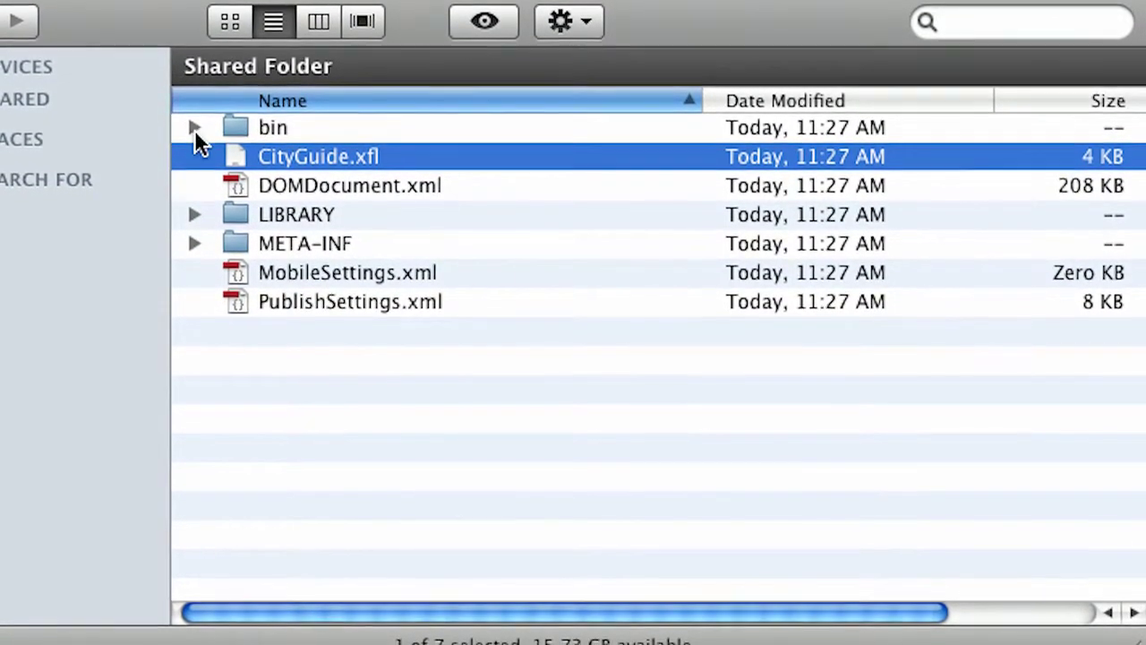
pyautogui.click(194, 131)
pyautogui.click(194, 126)
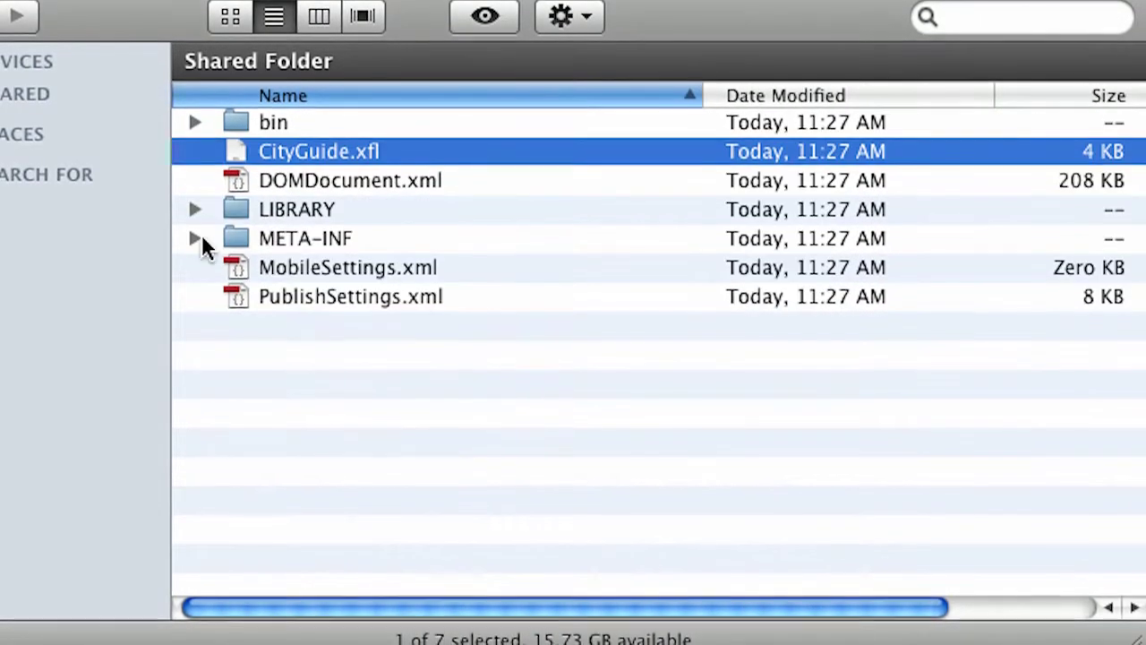
pyautogui.click(194, 236)
pyautogui.click(195, 235)
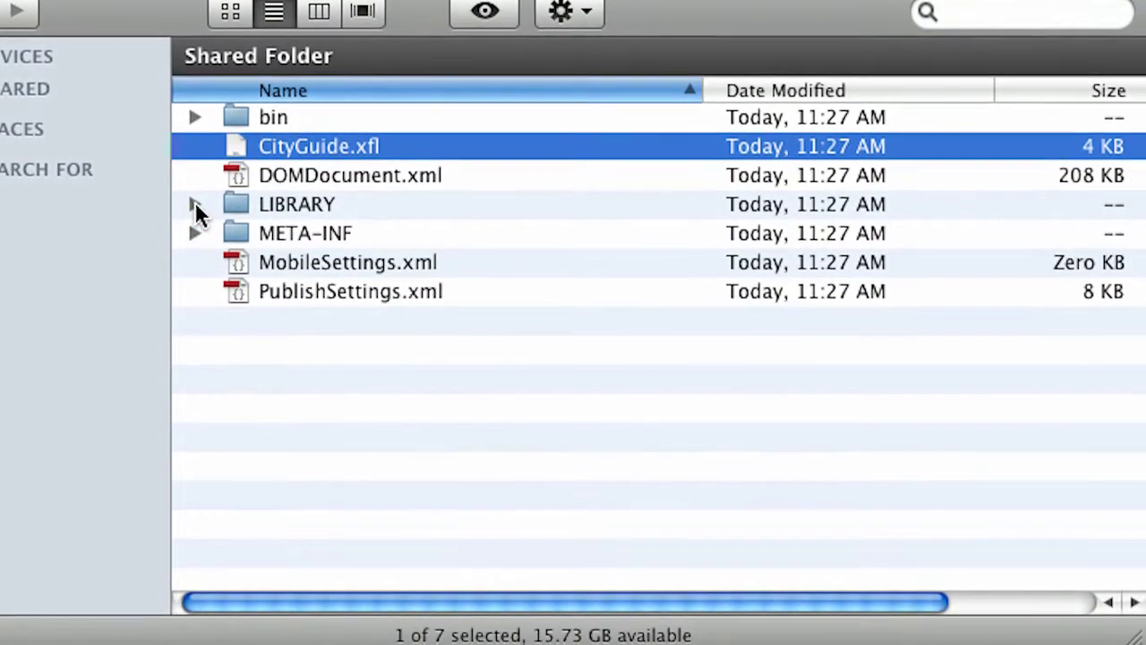
# - Expand the LIBRARY folder and briefly list the audio folder's mp3 files
pyautogui.click(195, 208)
pyautogui.click(252, 208)
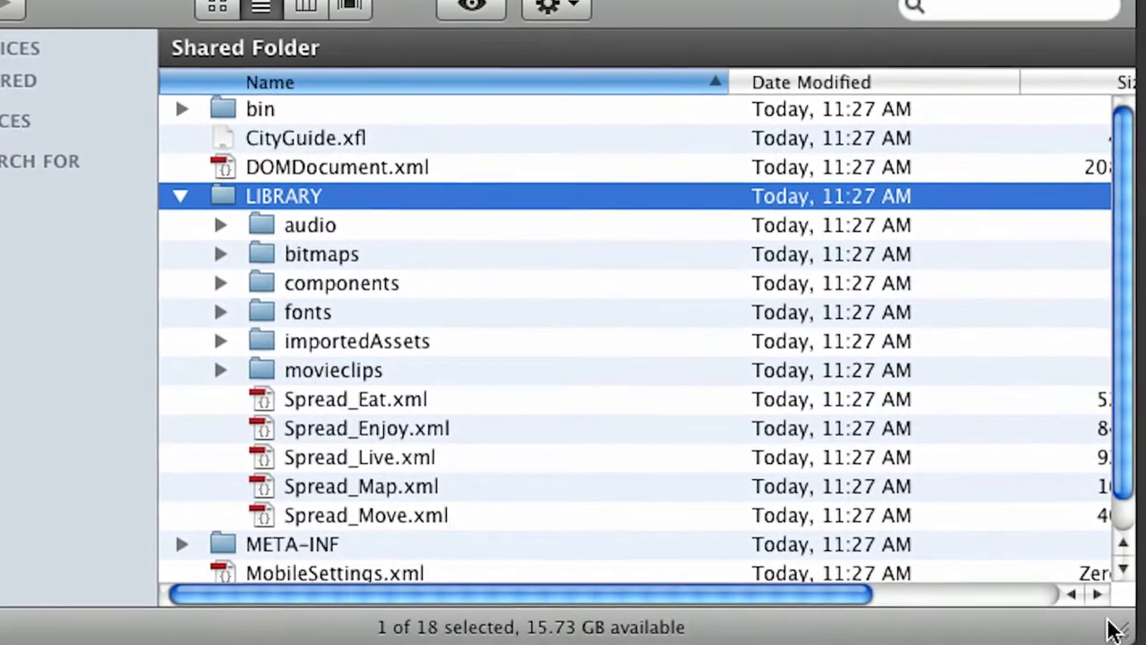
pyautogui.moveTo(1110, 630); pyautogui.dragTo(1142, 641)
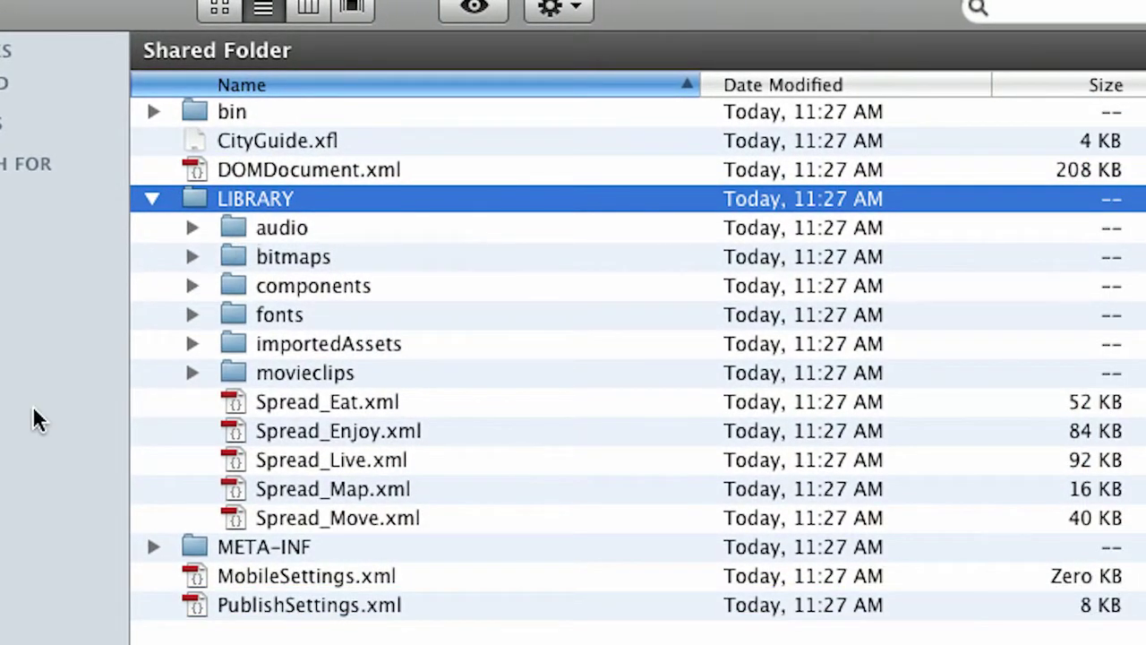
pyautogui.press('Down')
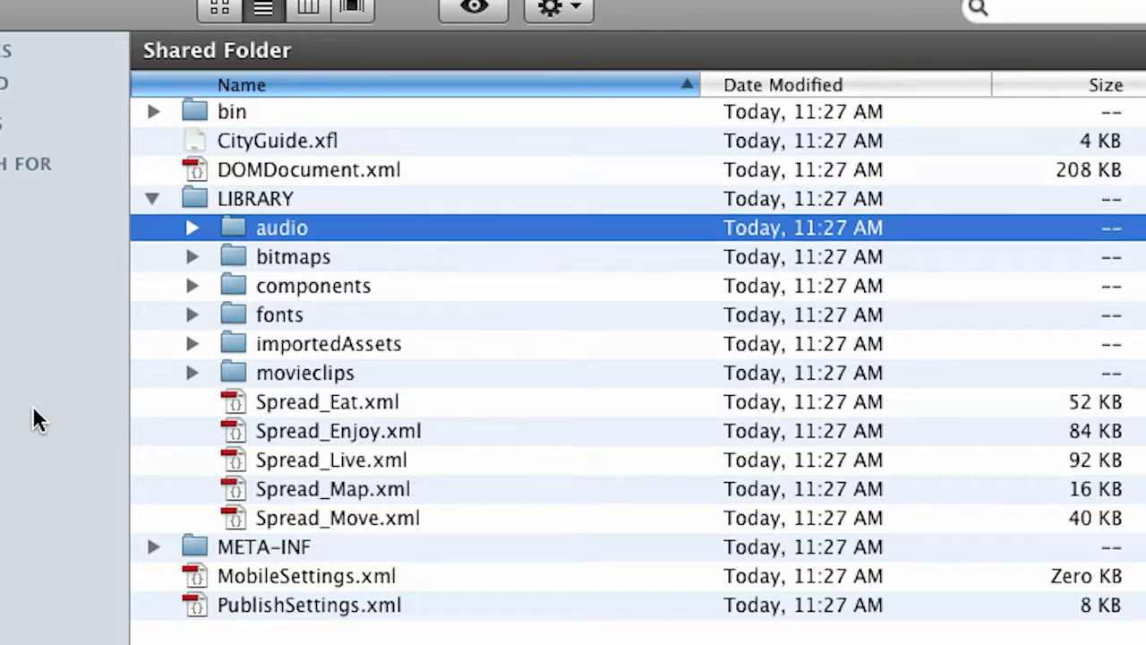
pyautogui.click(191, 228)
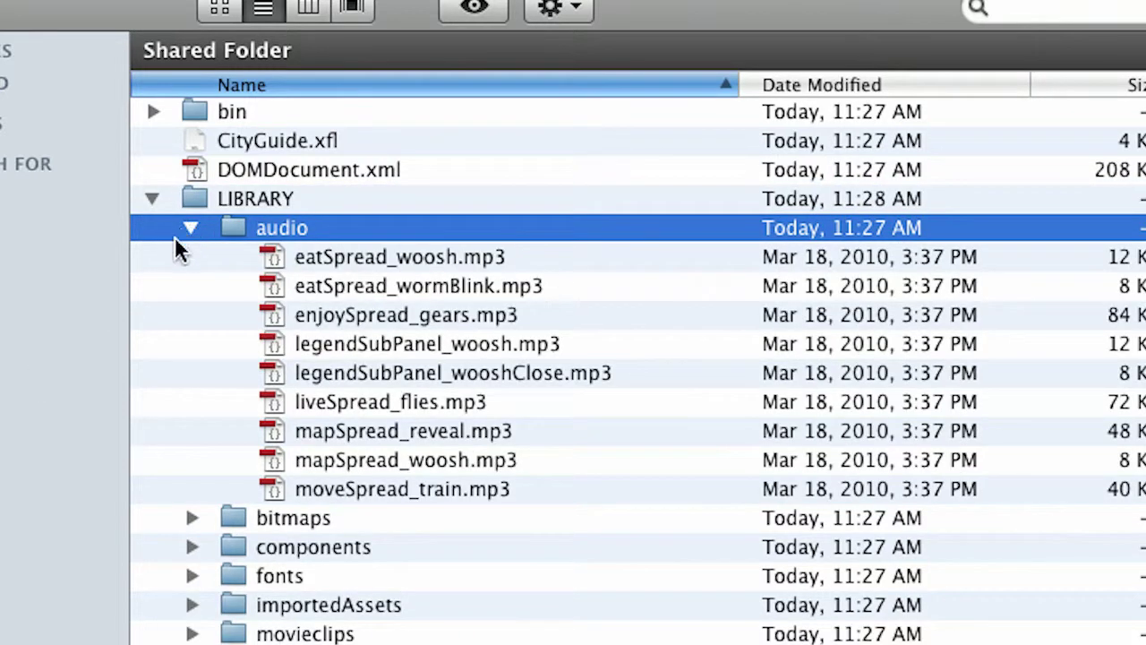
pyautogui.click(190, 229)
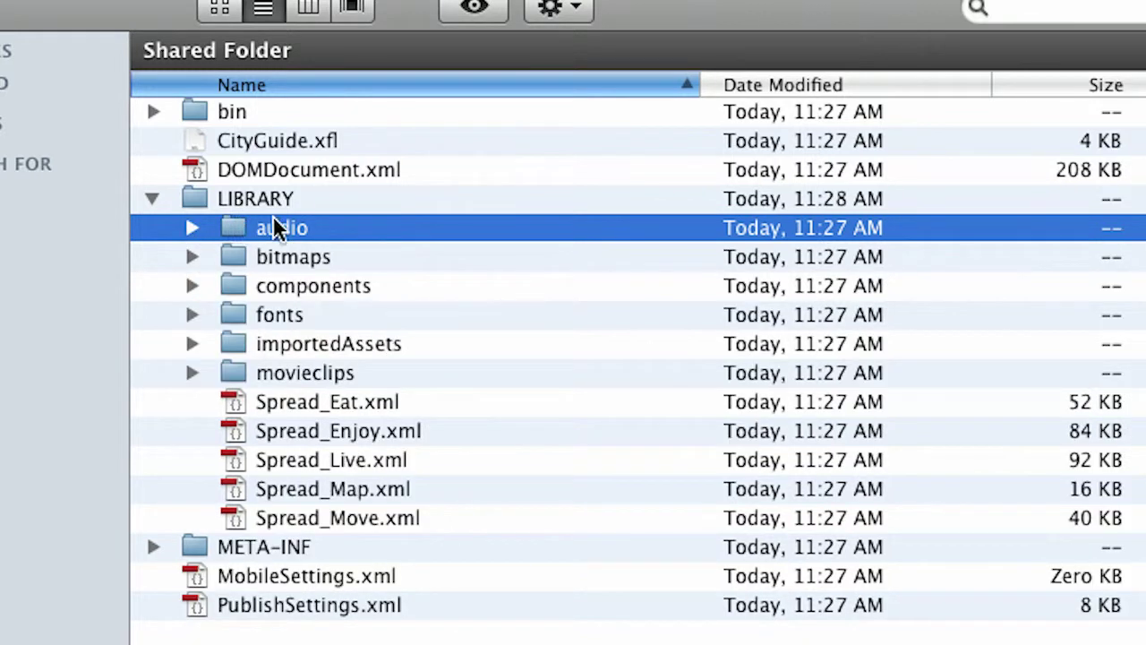
# - Expand the bitmaps folder and preview galleryImage_1.jpg and galleryImage_2.jpg
pyautogui.click(253, 361)
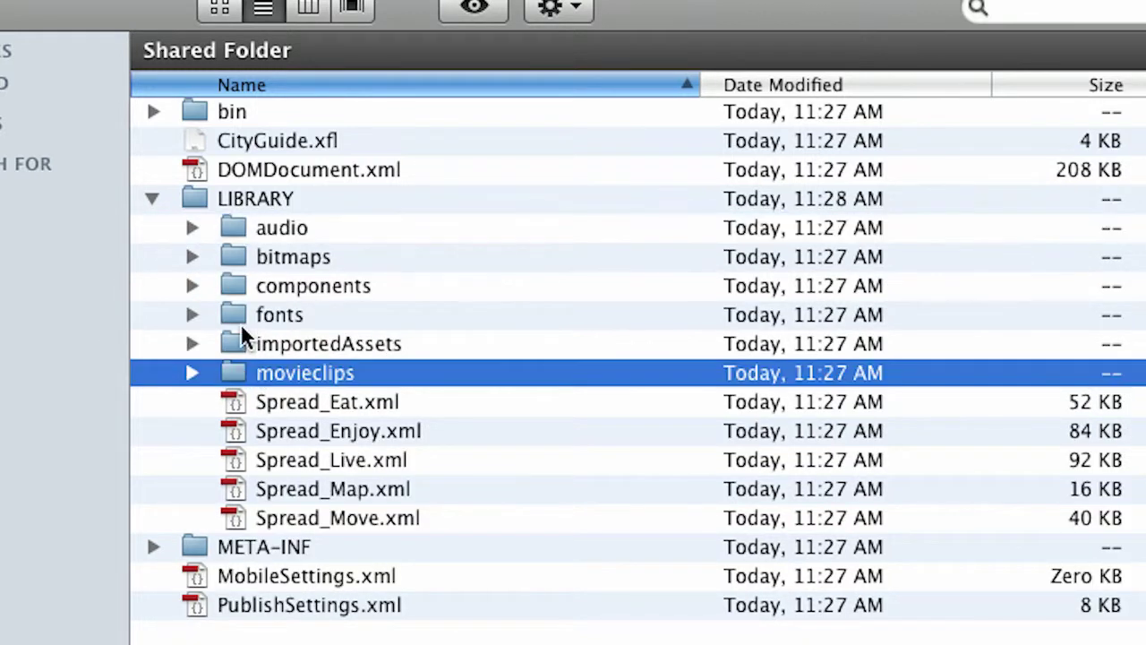
pyautogui.click(234, 259)
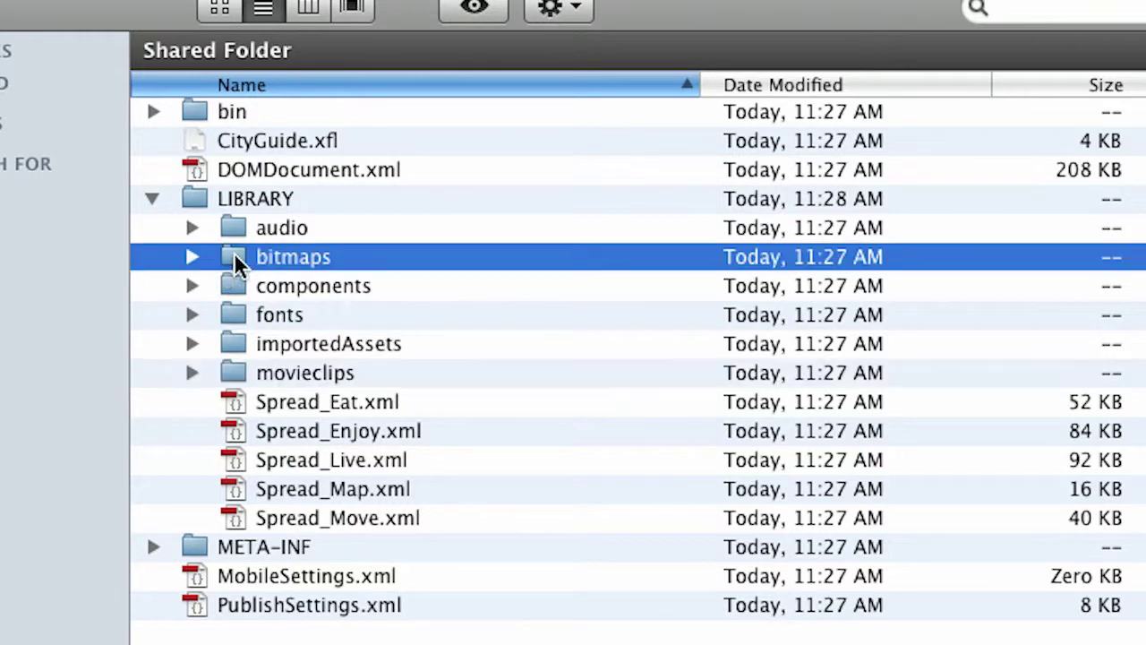
pyautogui.click(191, 257)
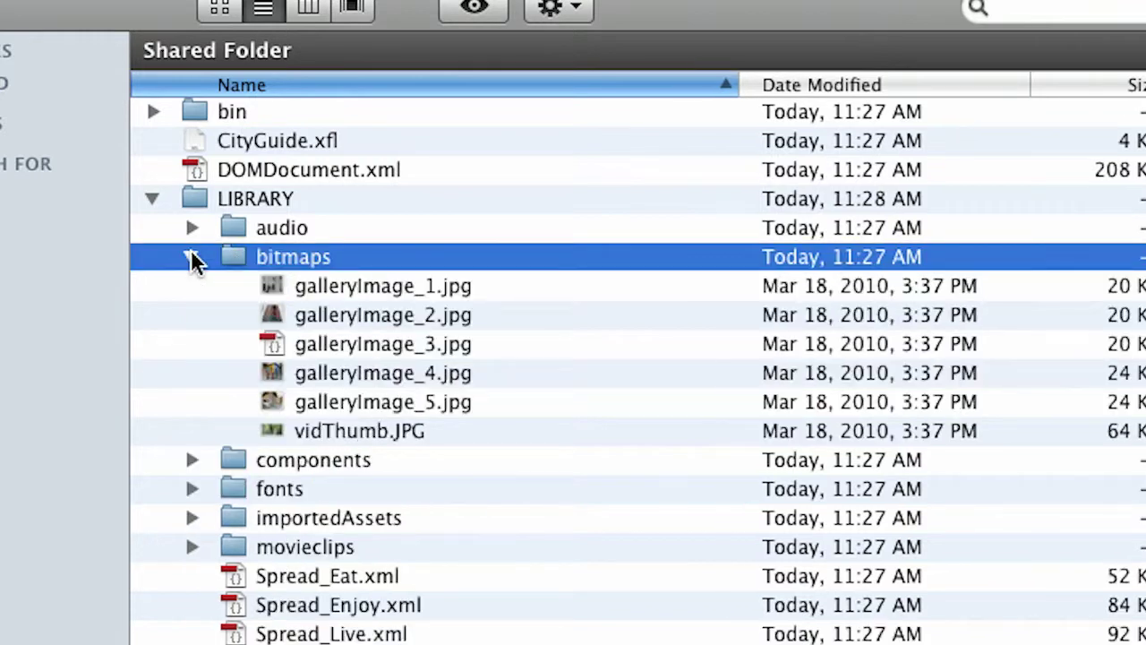
pyautogui.click(274, 285)
pyautogui.press('space')
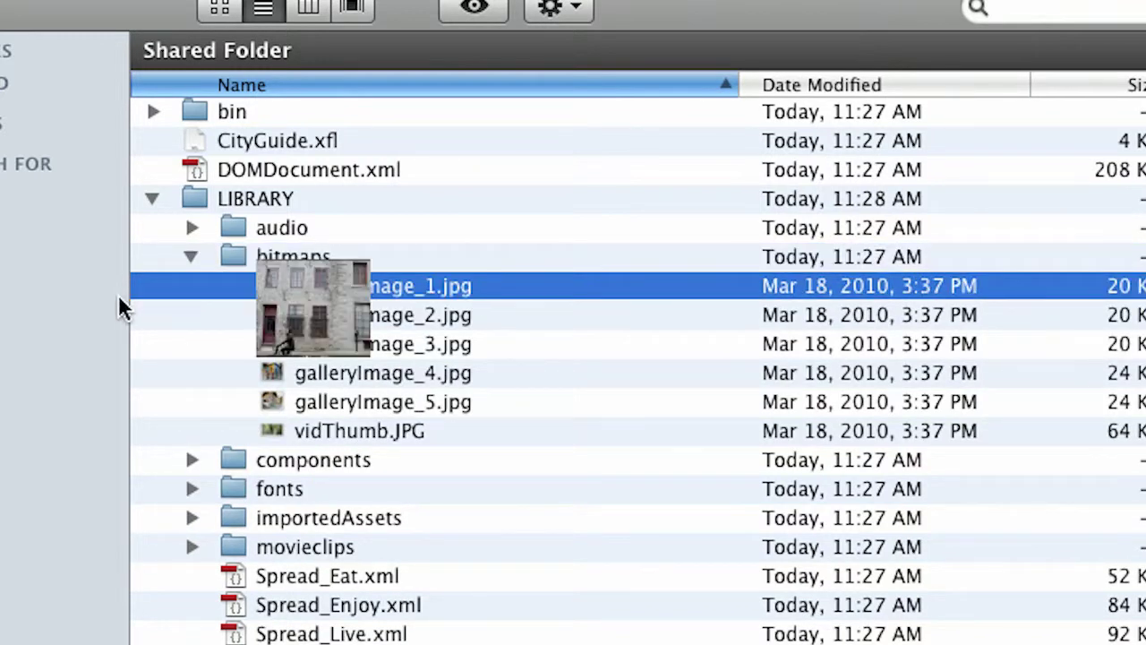
pyautogui.press('space')
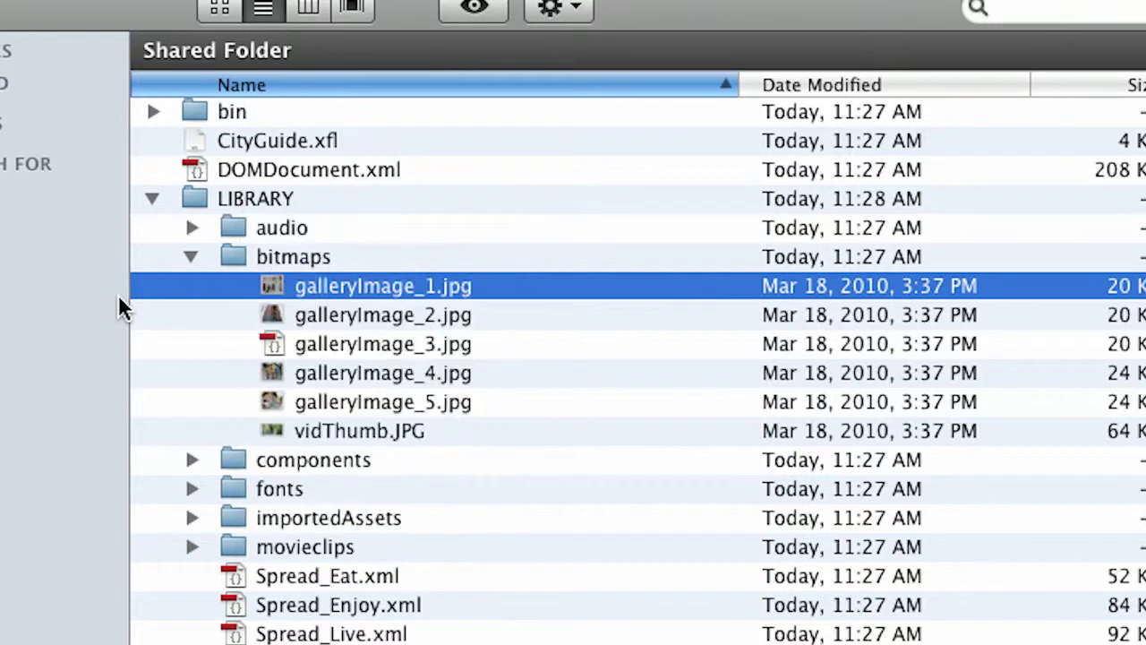
pyautogui.press('Down')
pyautogui.press('space')
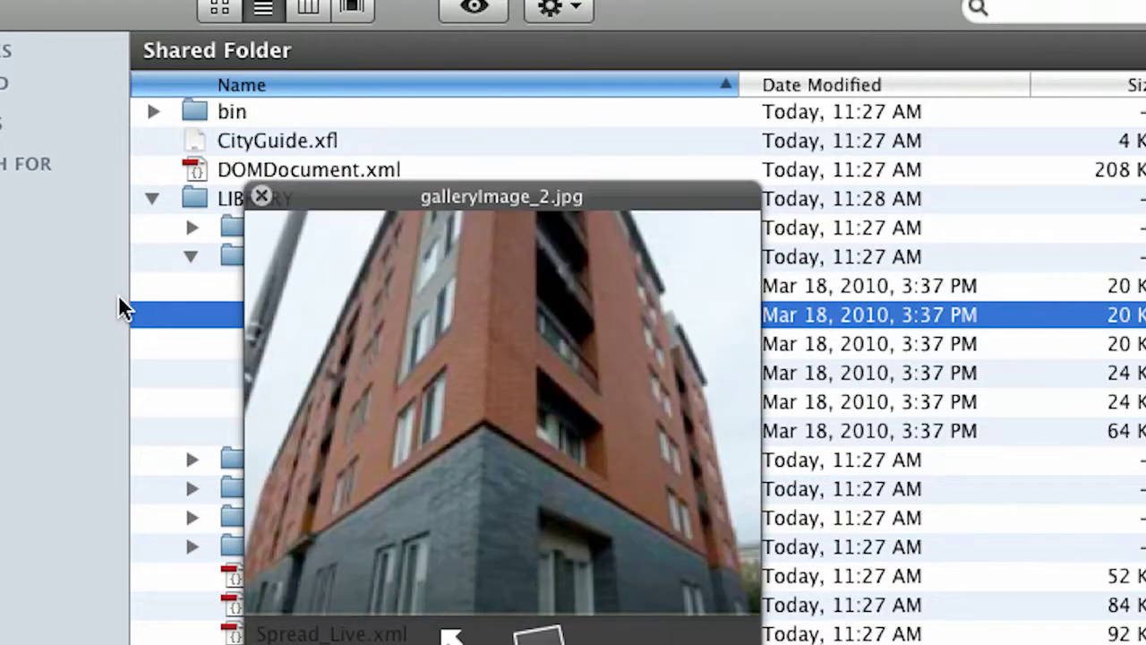
pyautogui.press('space')
# - Select all five gallery images, expand the audio folder, and open the NewImages folder
pyautogui.click(260, 253)
pyautogui.click(188, 256)
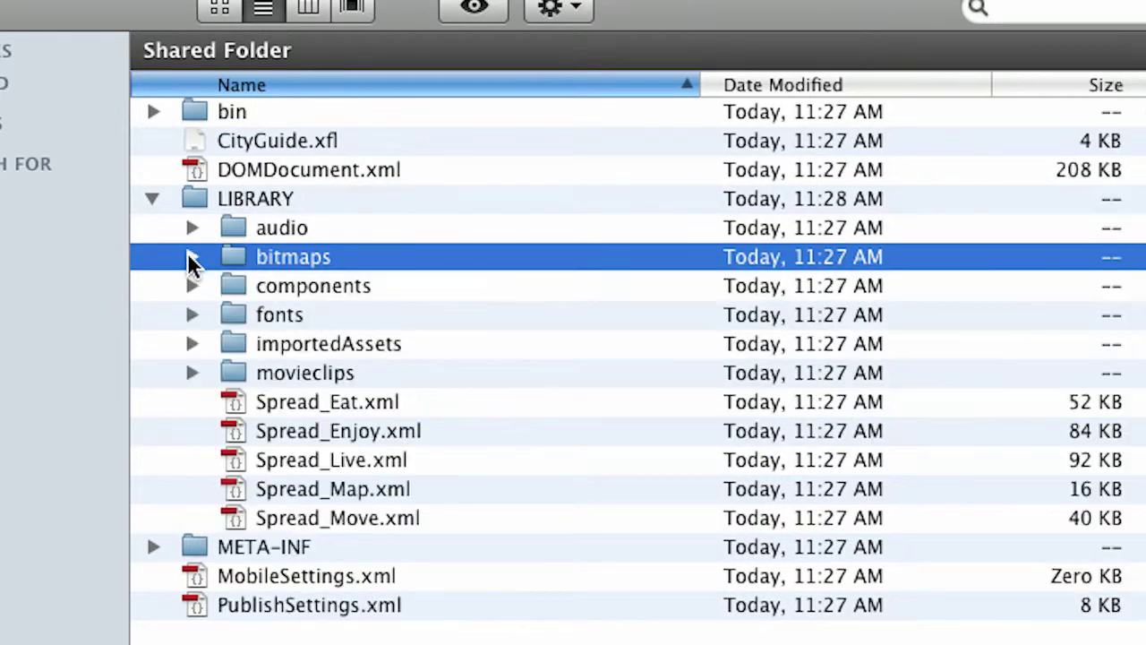
pyautogui.click(188, 256)
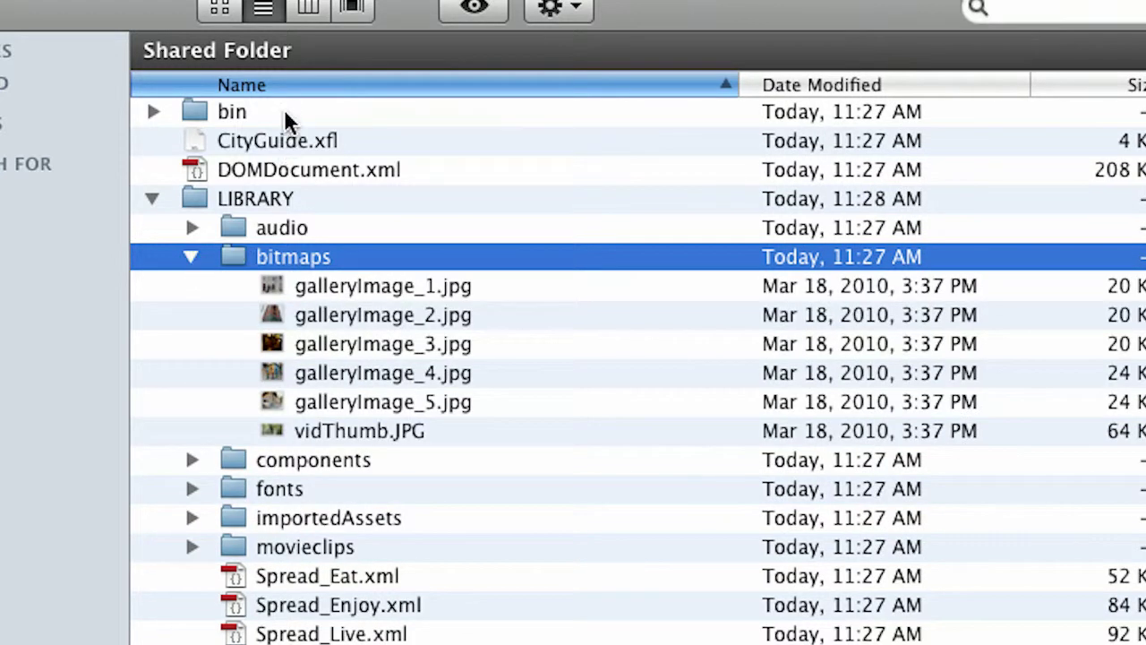
pyautogui.click(310, 283)
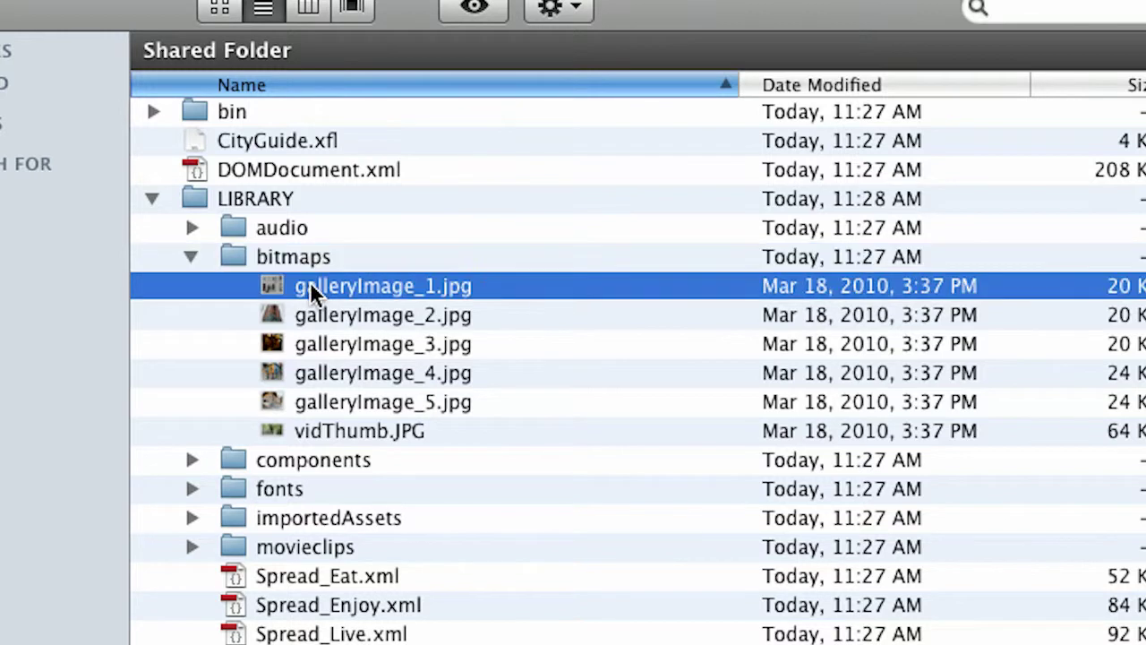
pyautogui.keyDown('shift'); pyautogui.click(344, 405); pyautogui.keyUp('shift')
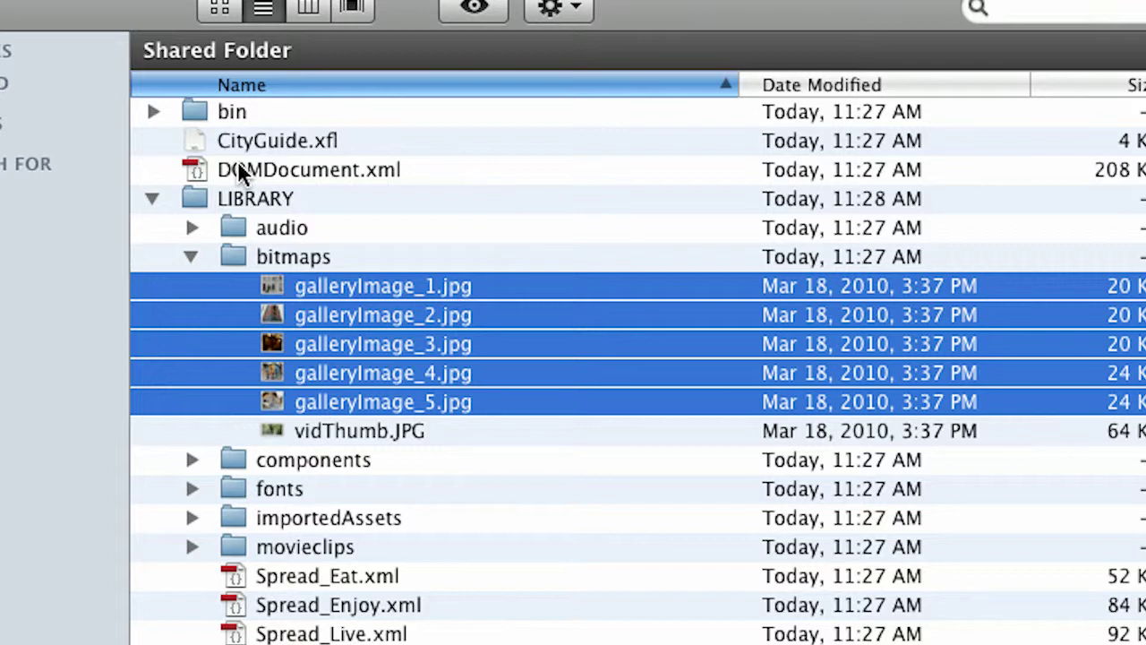
pyautogui.click(242, 222)
pyautogui.click(196, 226)
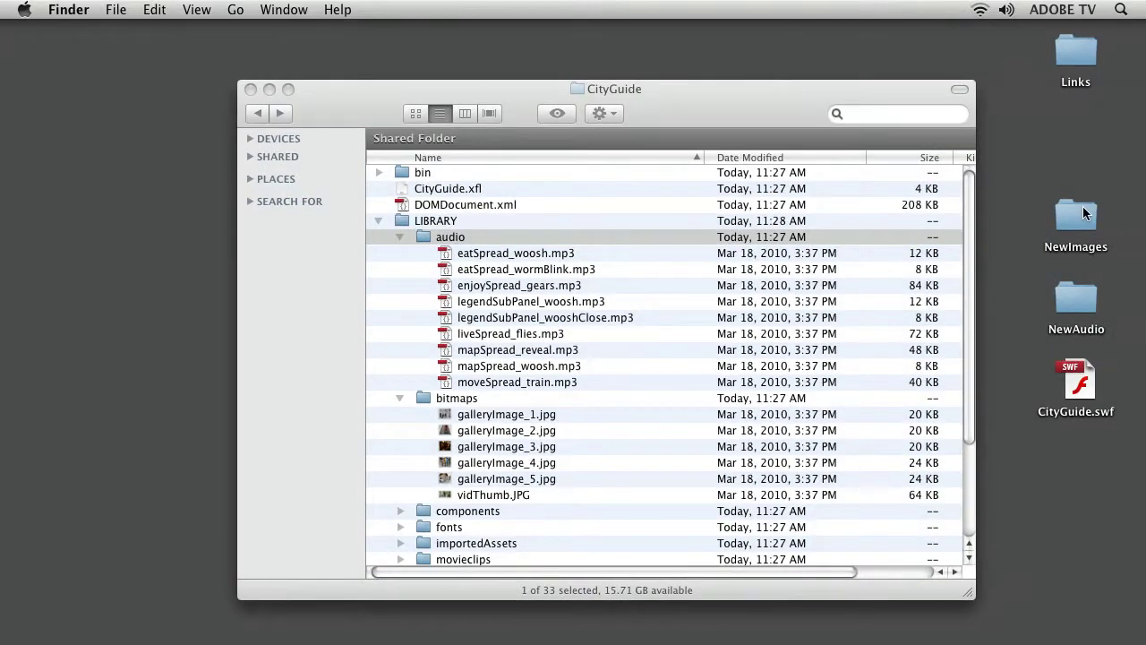
pyautogui.doubleClick(1080, 211)
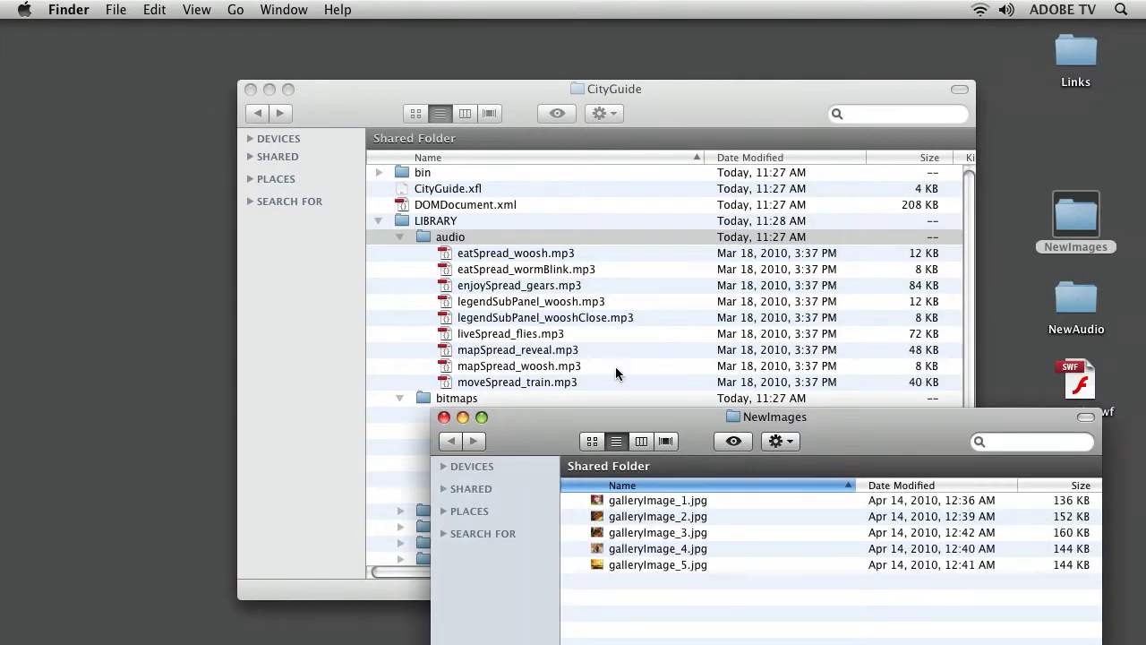
# - Replace galleryImage_1–5.jpg in bitmaps with the NewImages versions, applying to all, then close NewImages
pyautogui.moveTo(530, 440); pyautogui.dragTo(747, 366)
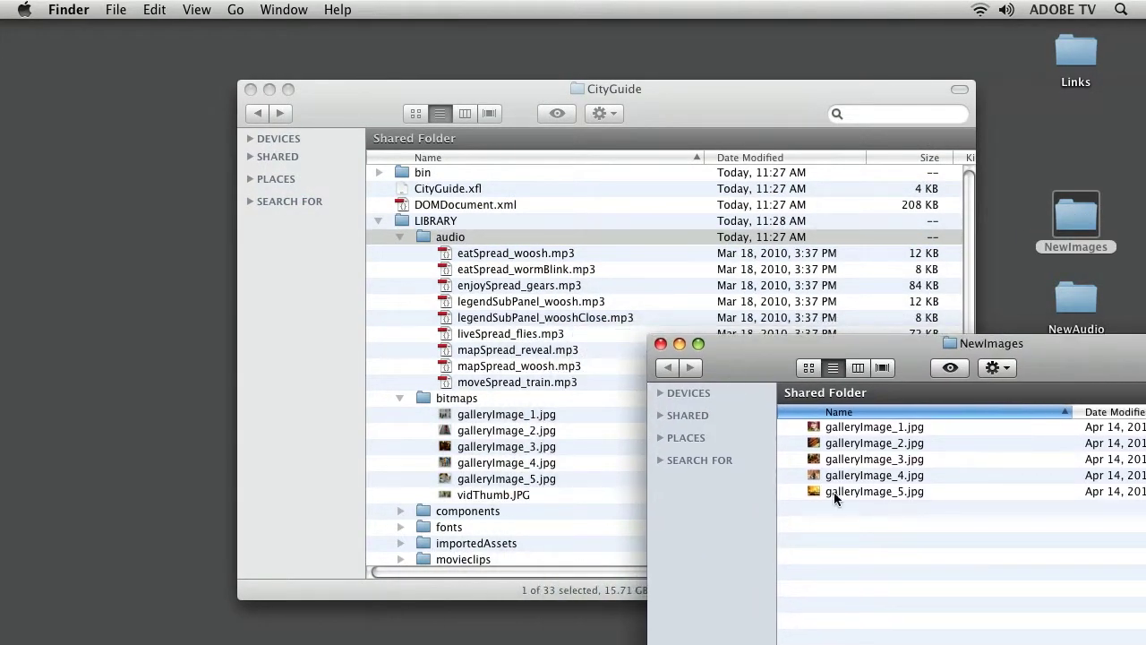
pyautogui.click(817, 428)
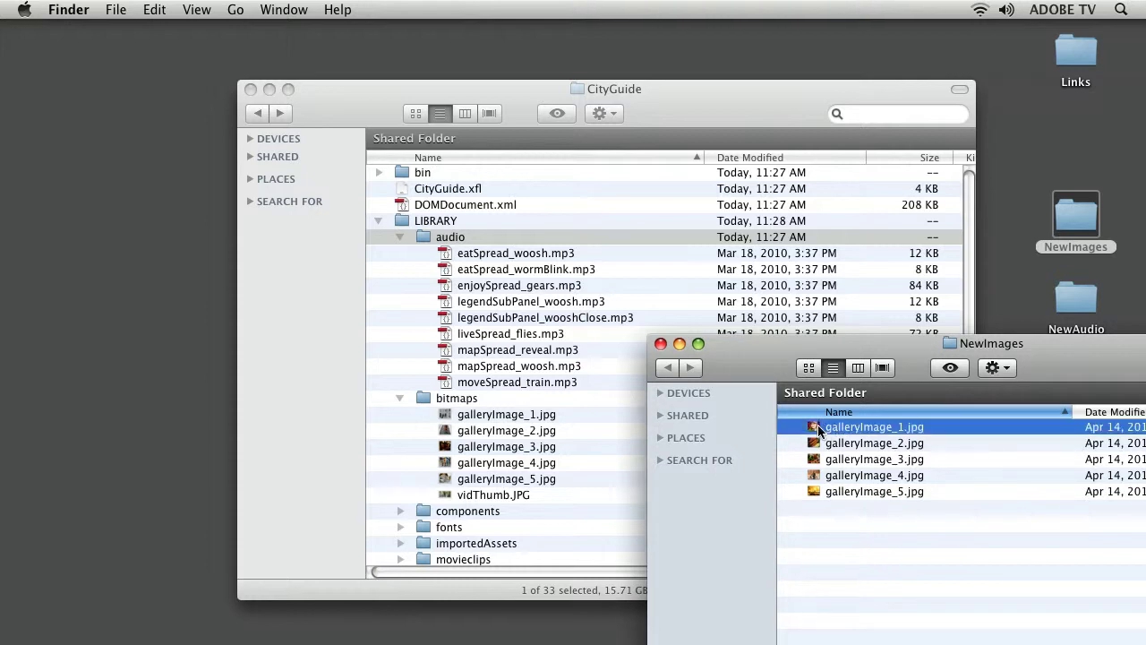
pyautogui.keyDown('shift'); pyautogui.click(821, 494); pyautogui.keyUp('shift')
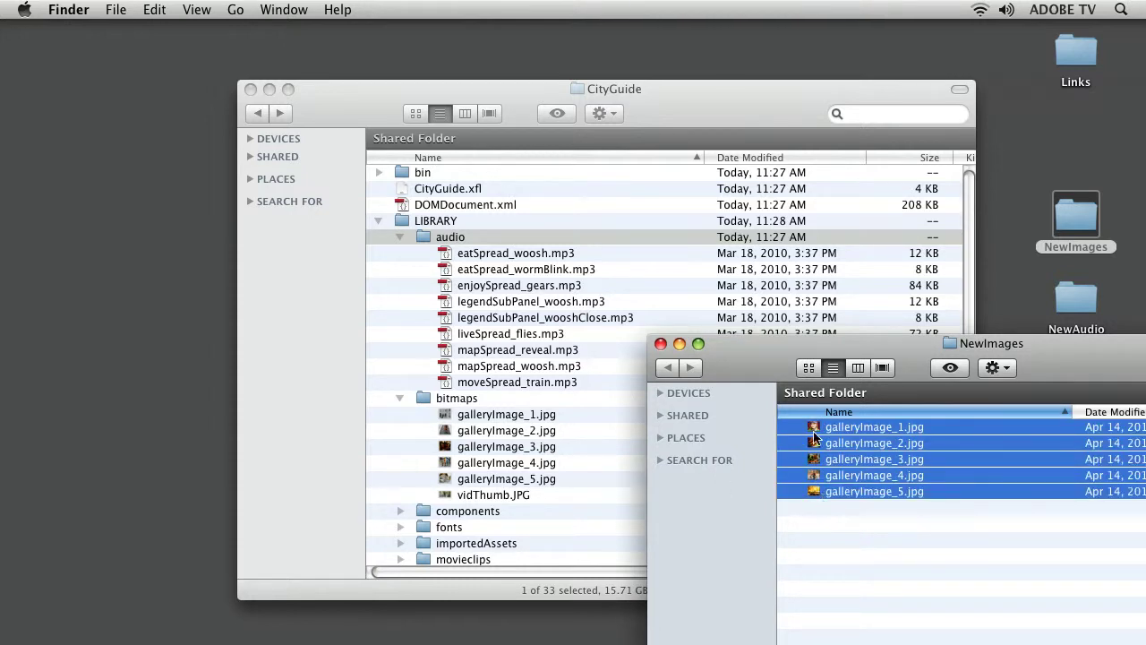
pyautogui.moveTo(813, 430); pyautogui.dragTo(459, 401)
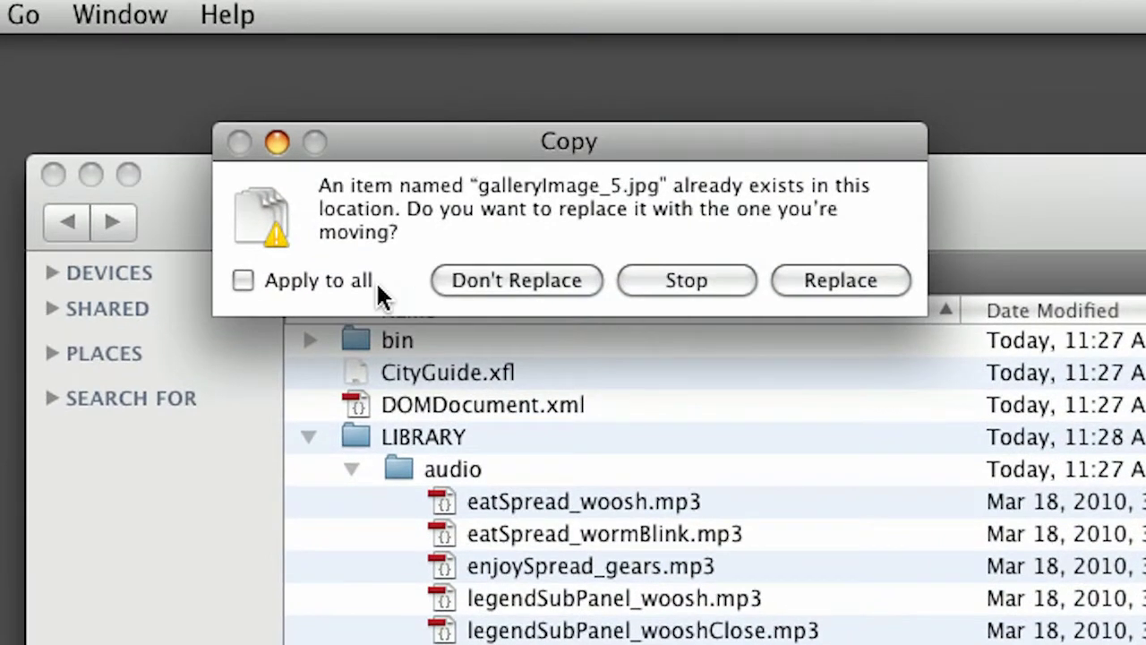
pyautogui.click(313, 280)
pyautogui.click(829, 280)
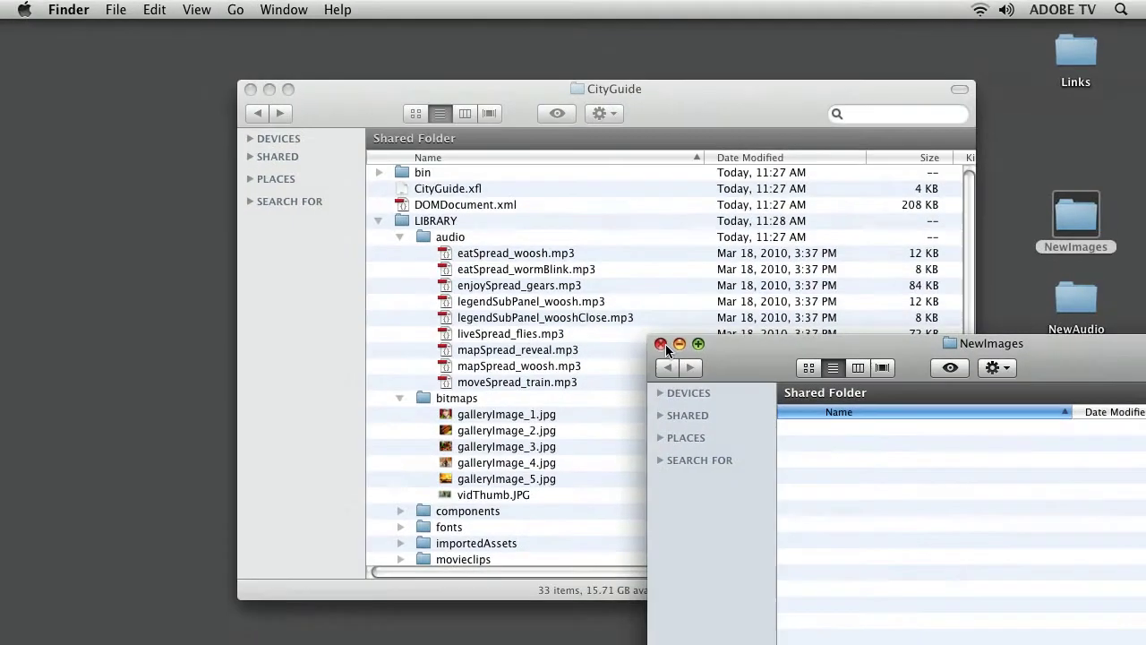
pyautogui.click(660, 341)
# - Replace liveSpread_flies.mp3 in the audio folder with the NewAudio copy, then close NewAudio
pyautogui.click(1074, 307)
pyautogui.doubleClick(1073, 307)
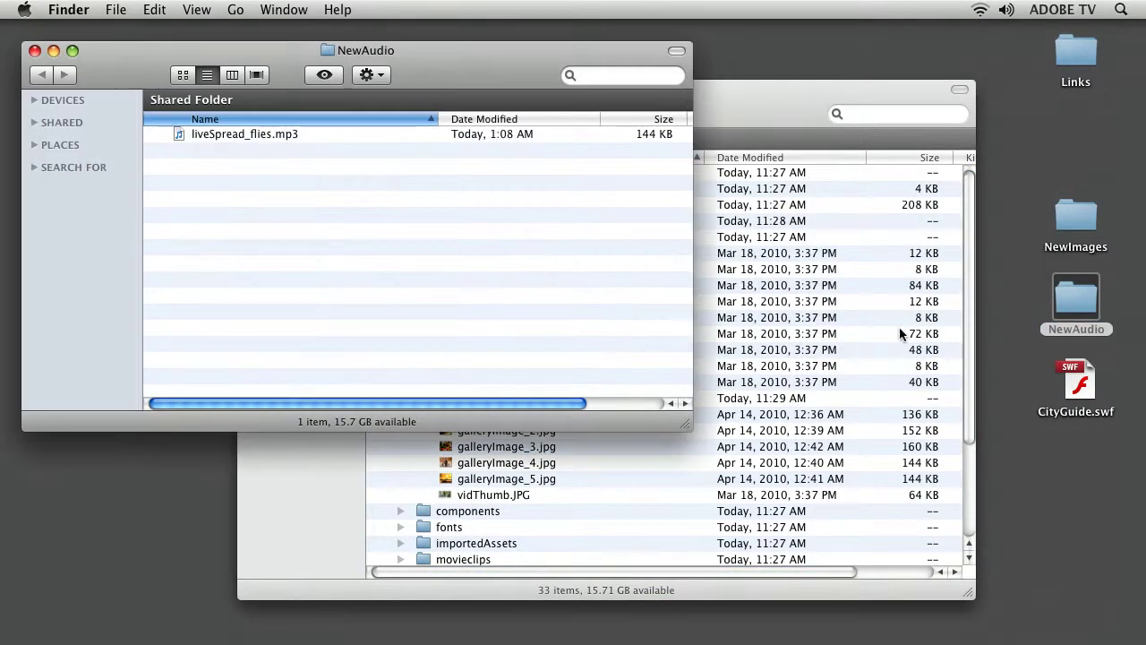
pyautogui.moveTo(92, 51); pyautogui.dragTo(622, 399)
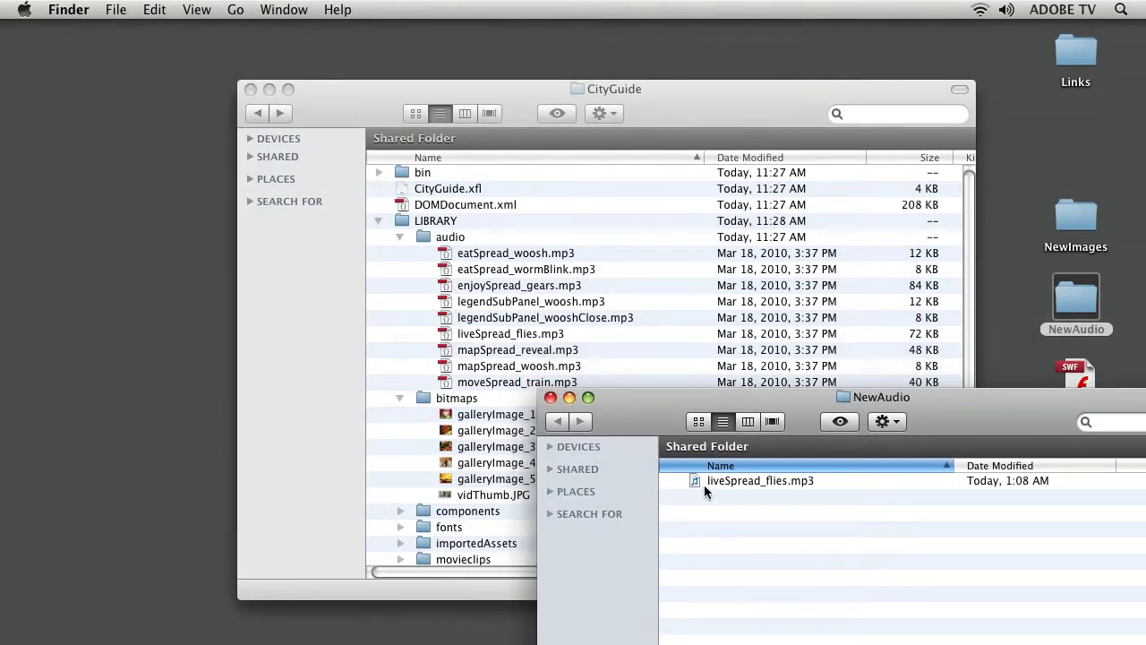
pyautogui.click(702, 480)
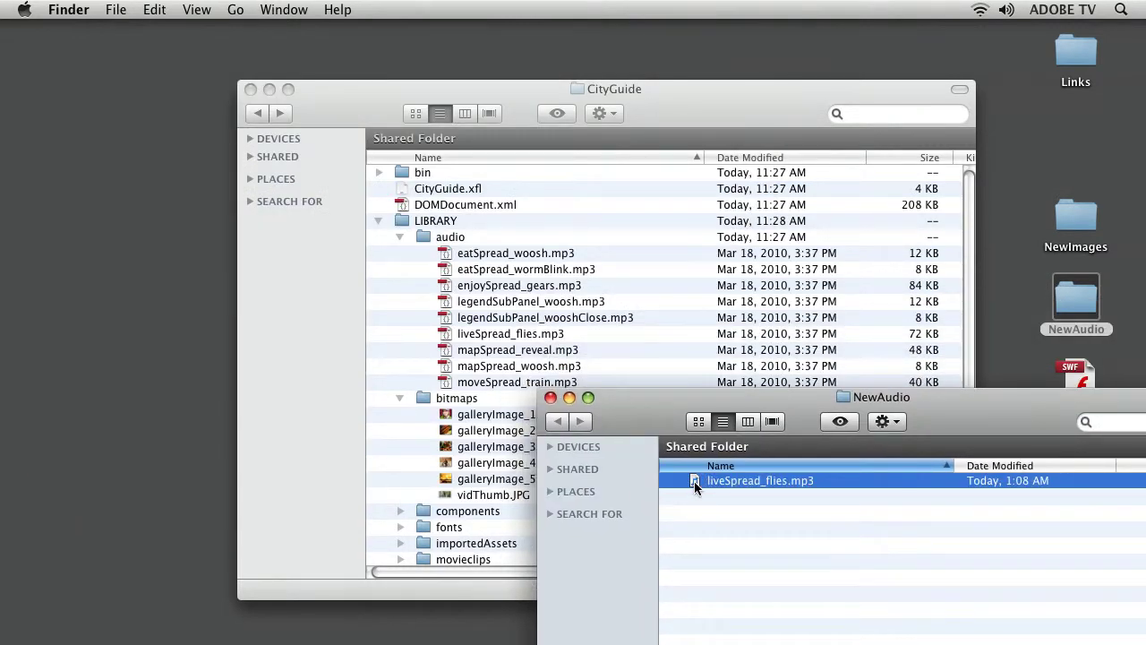
pyautogui.moveTo(694, 481); pyautogui.dragTo(447, 247)
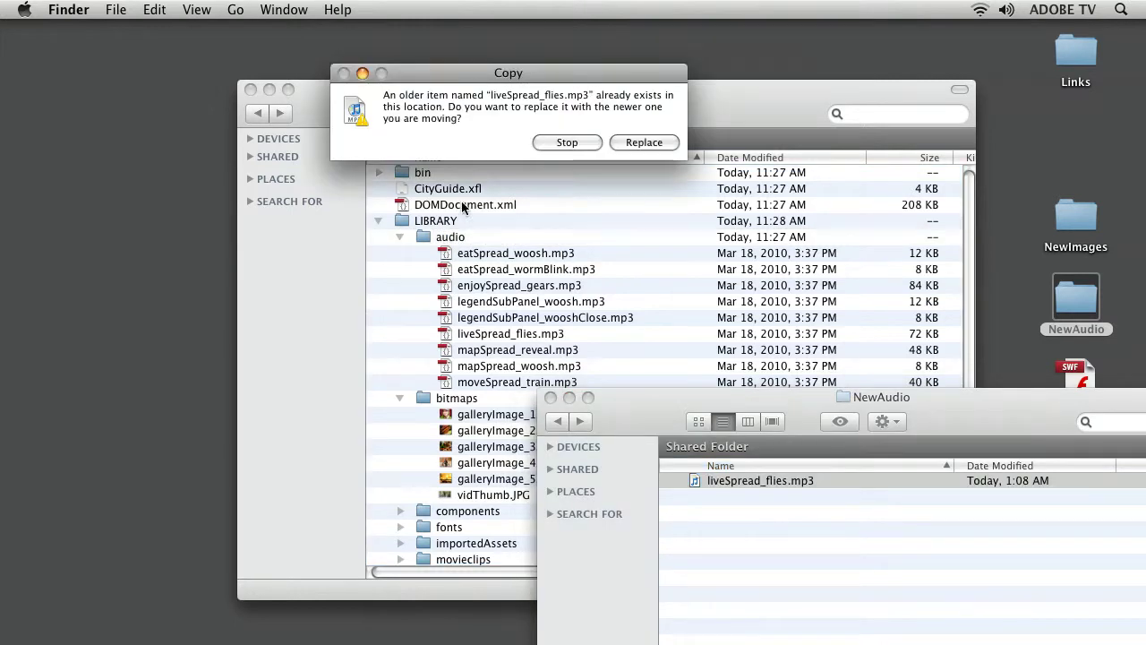
pyautogui.click(642, 142)
pyautogui.moveTo(631, 407); pyautogui.dragTo(583, 374)
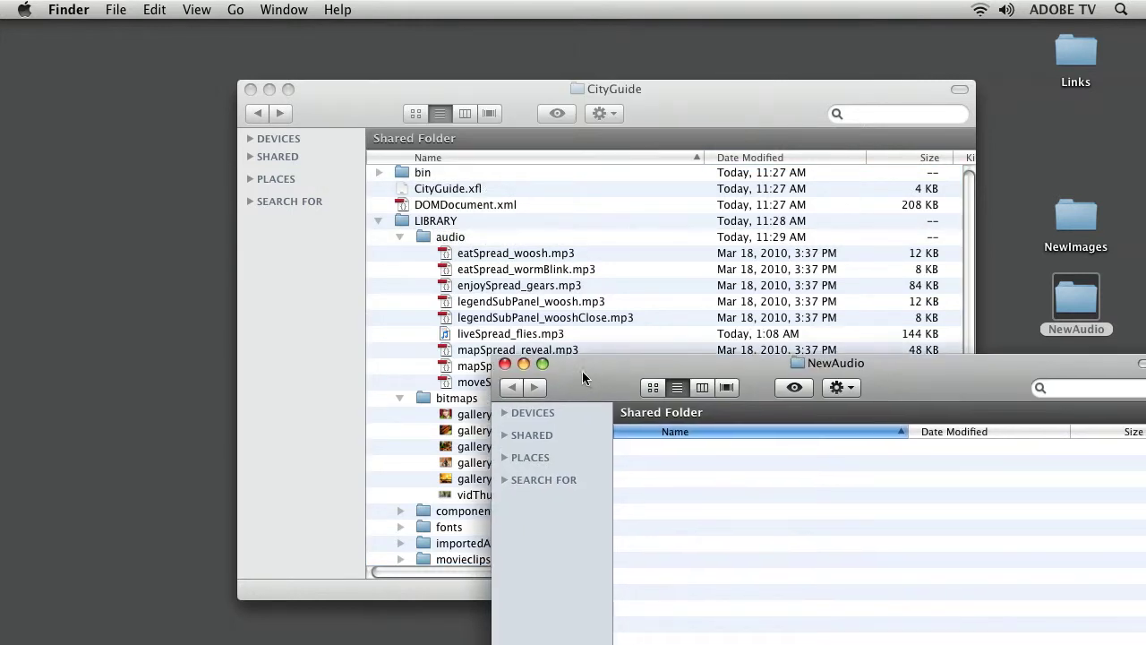
pyautogui.click(504, 364)
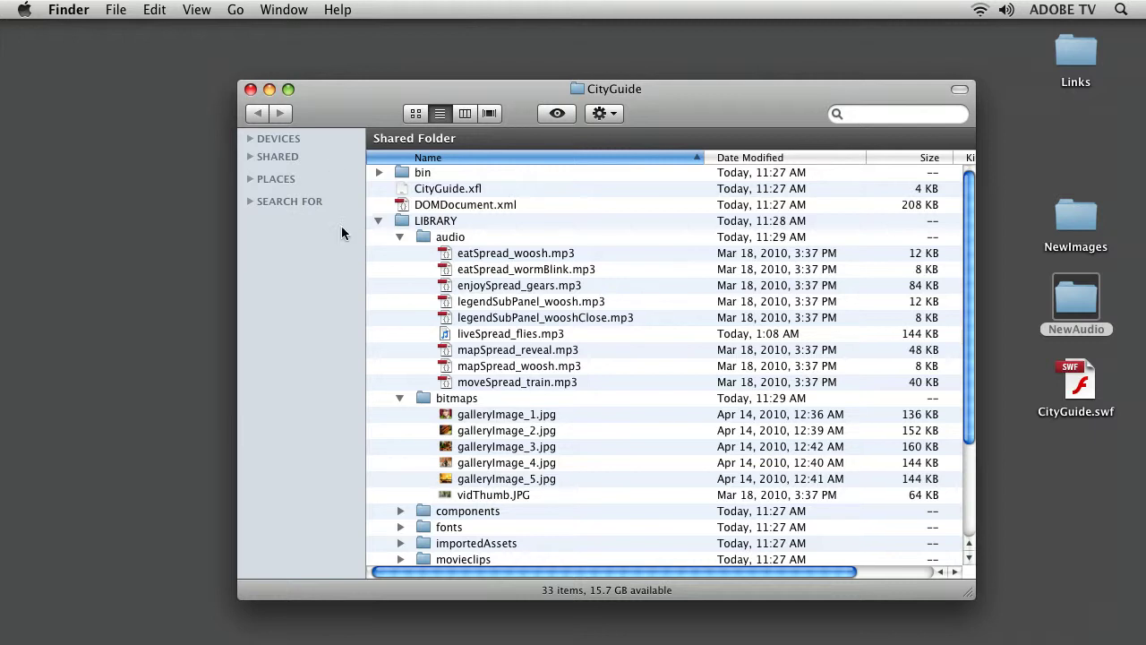
pyautogui.click(400, 237)
# - Collapse the LIBRARY folder and select the CityGuide.xfl project file
pyautogui.click(378, 221)
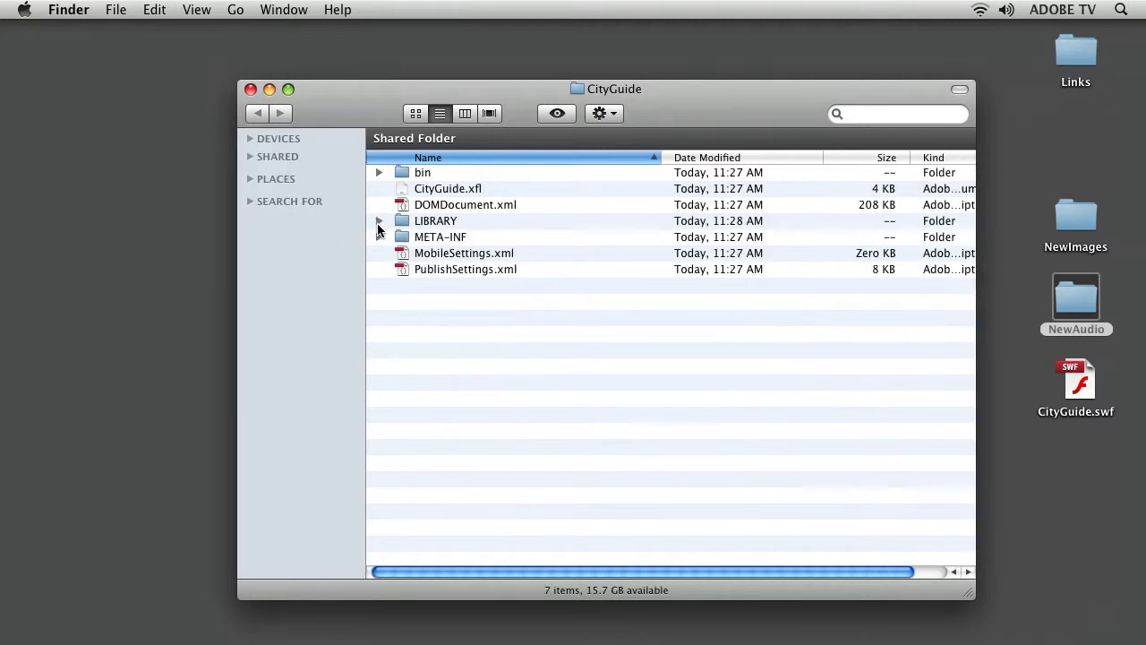
pyautogui.click(413, 195)
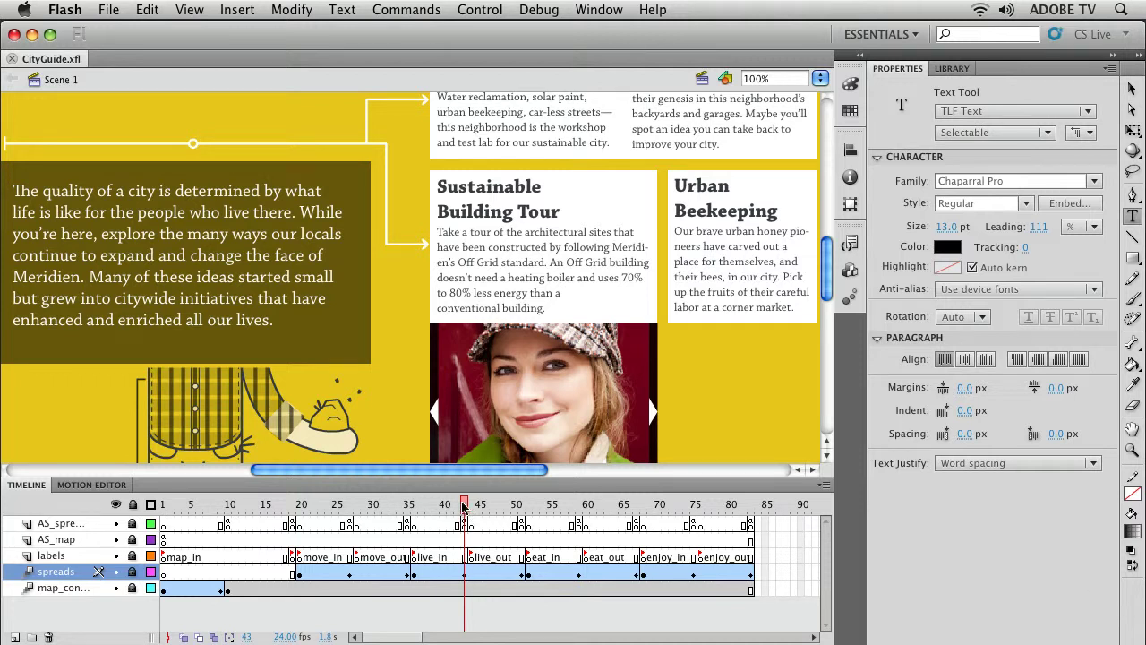
pyautogui.click(464, 516)
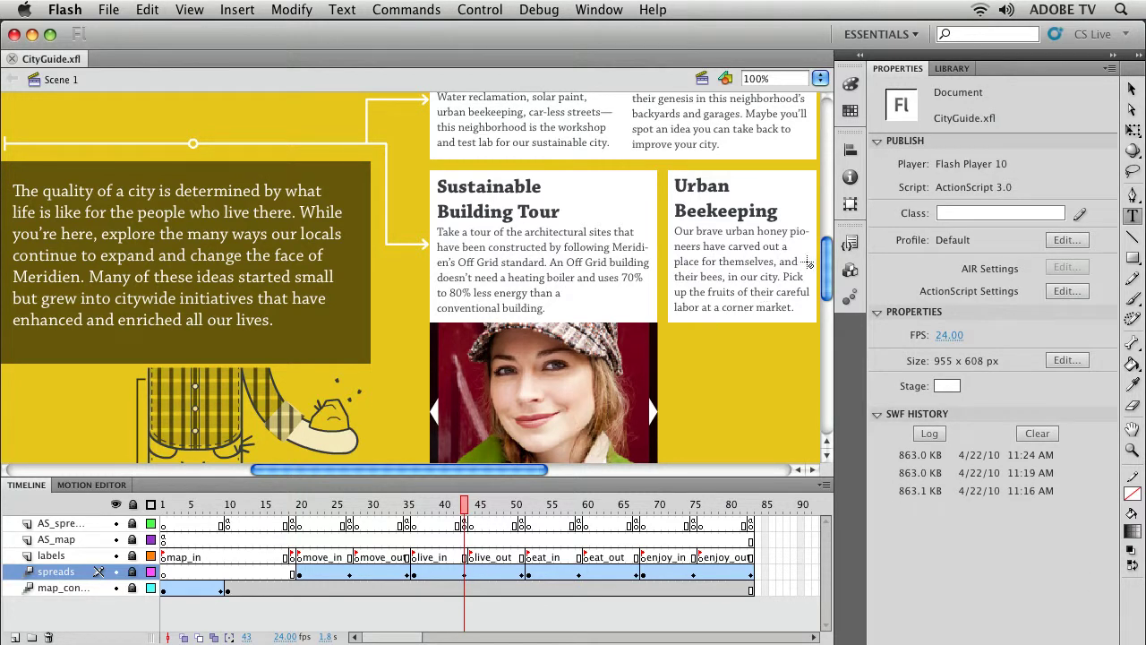
pyautogui.scroll(-5, 827, 258)
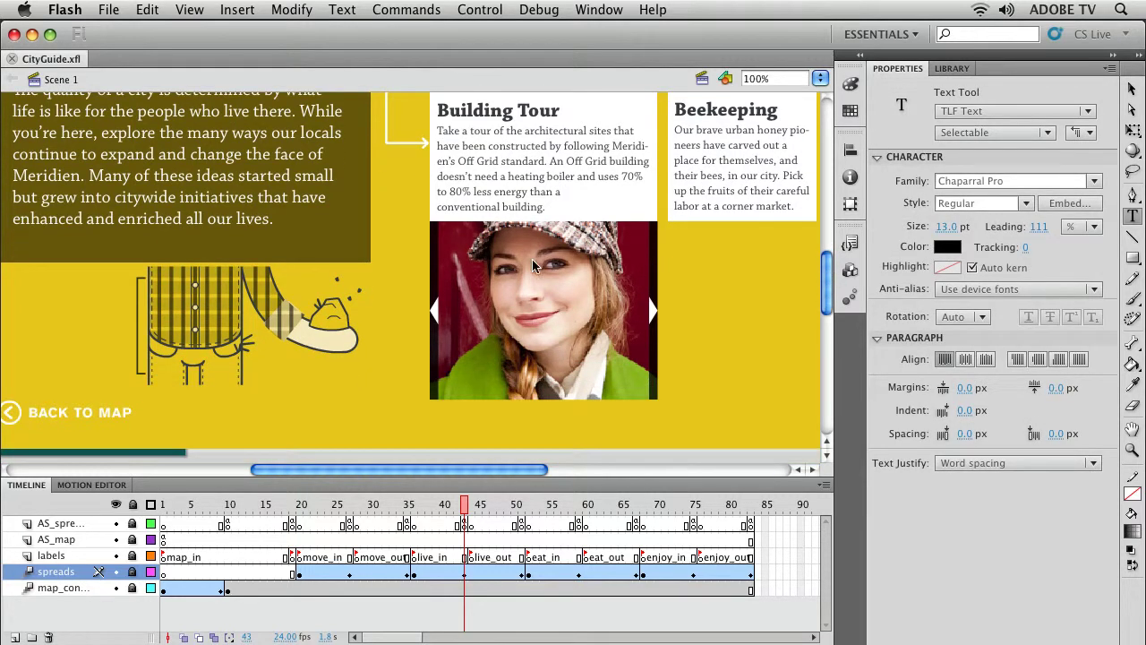
pyautogui.click(1130, 89)
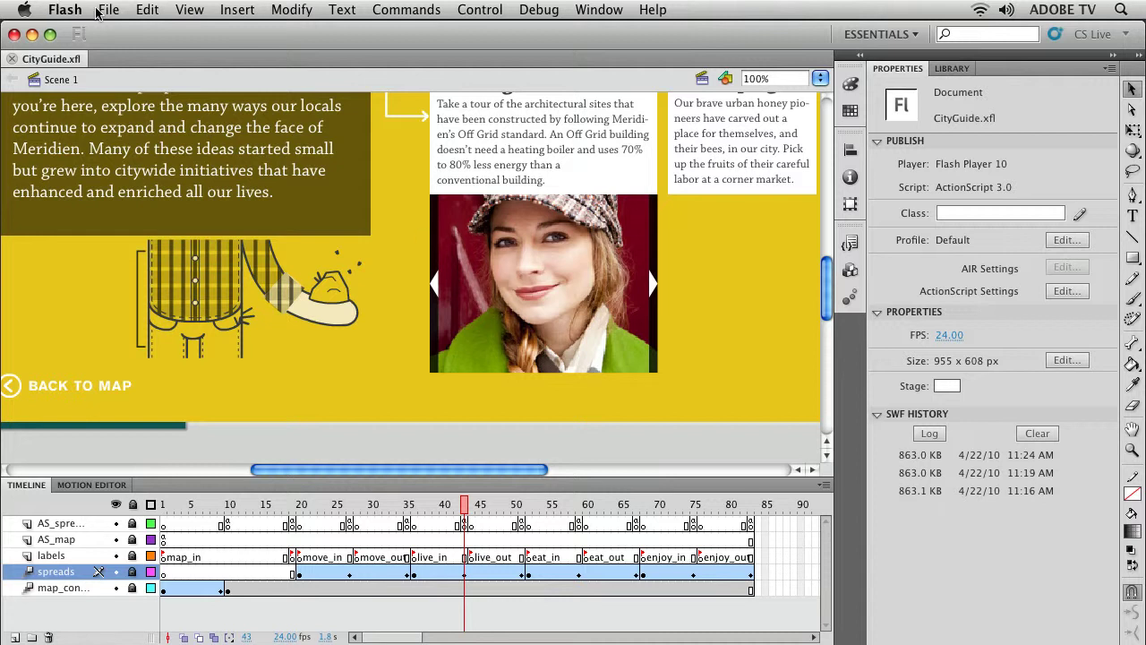
# - Test the movie from the Control menu so CityGuide.swf opens on the Meridien map
pyautogui.click(467, 9)
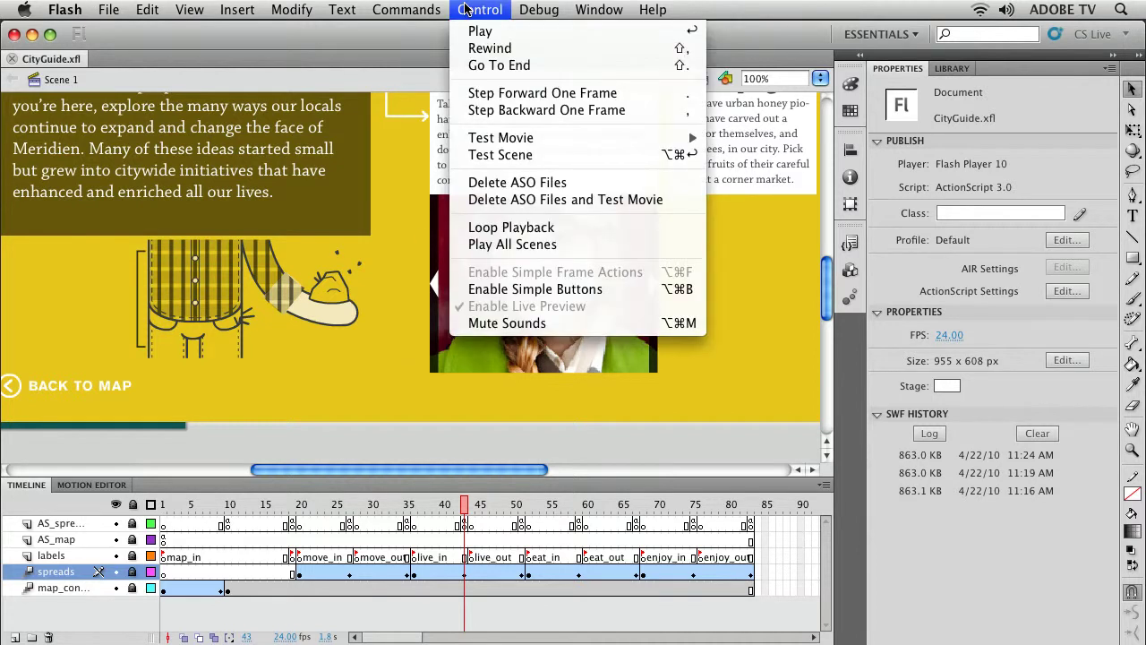
pyautogui.moveTo(663, 138)
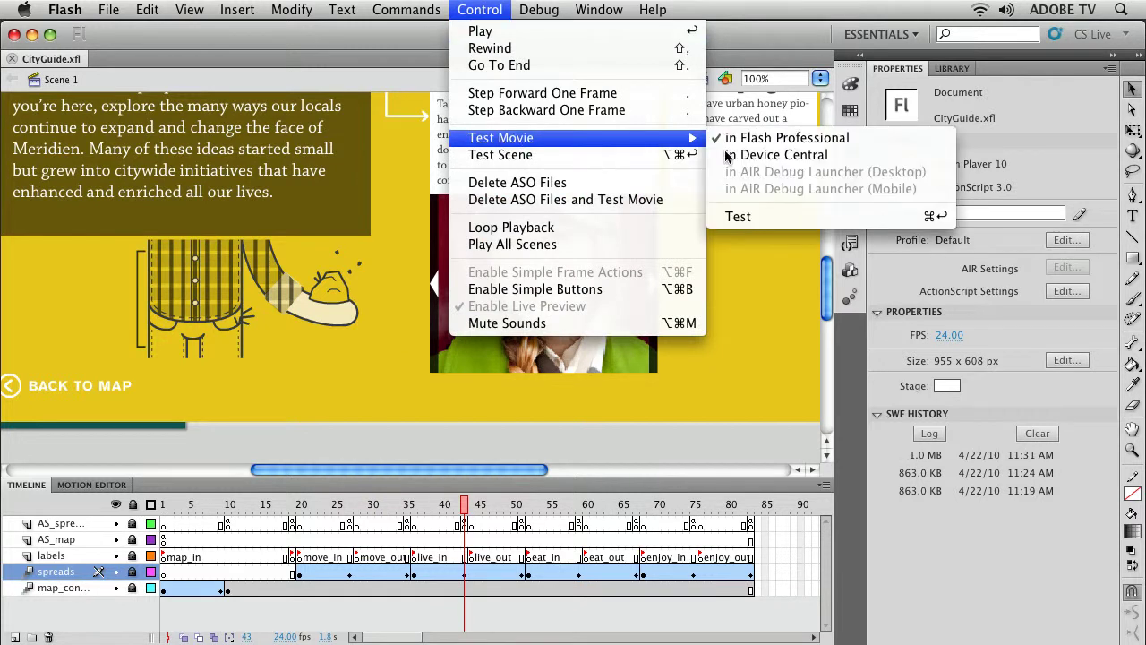
pyautogui.click(743, 217)
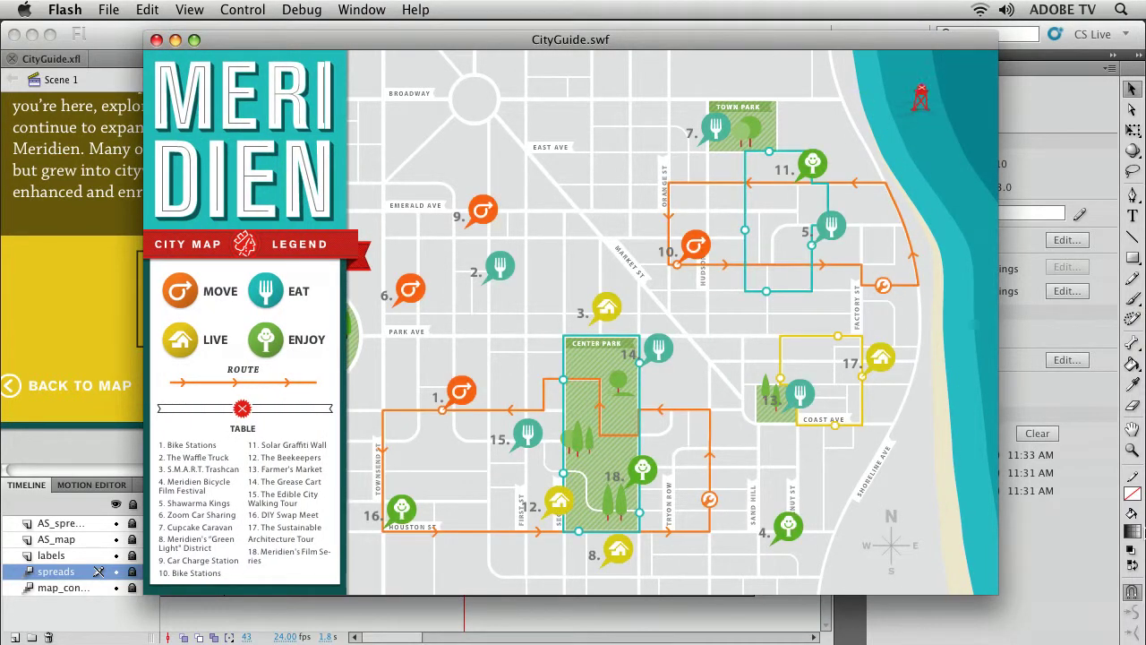
# - Open the LIVE details spread and advance its gallery three photos to show the new images
pyautogui.click(210, 346)
pyautogui.click(366, 305)
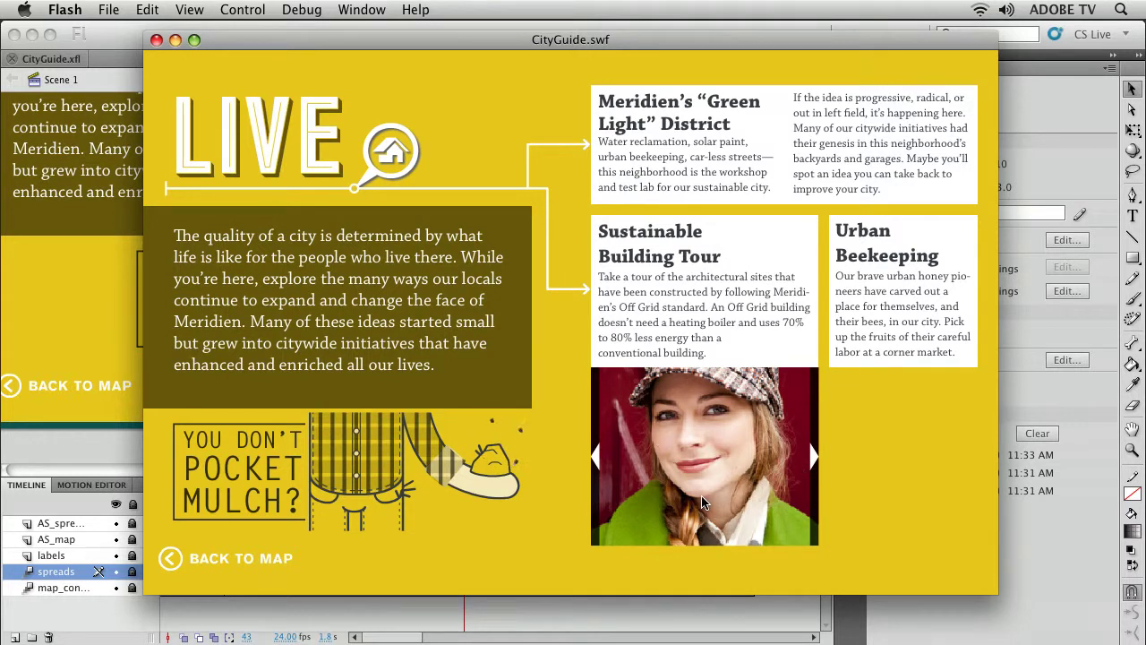
pyautogui.click(817, 461)
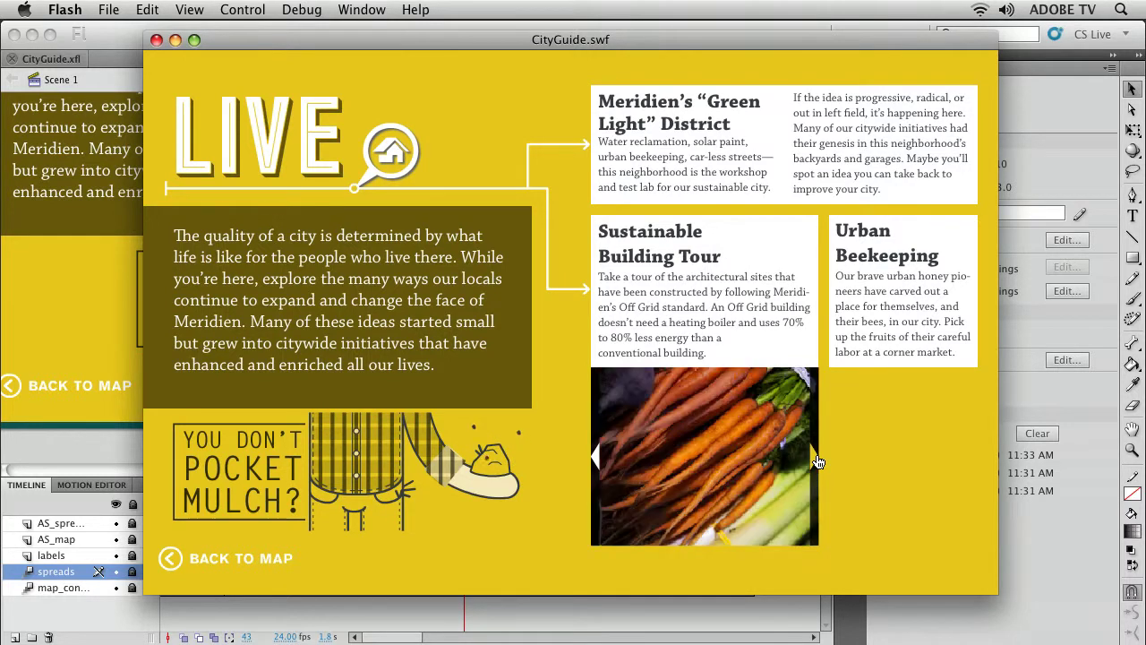
pyautogui.click(817, 461)
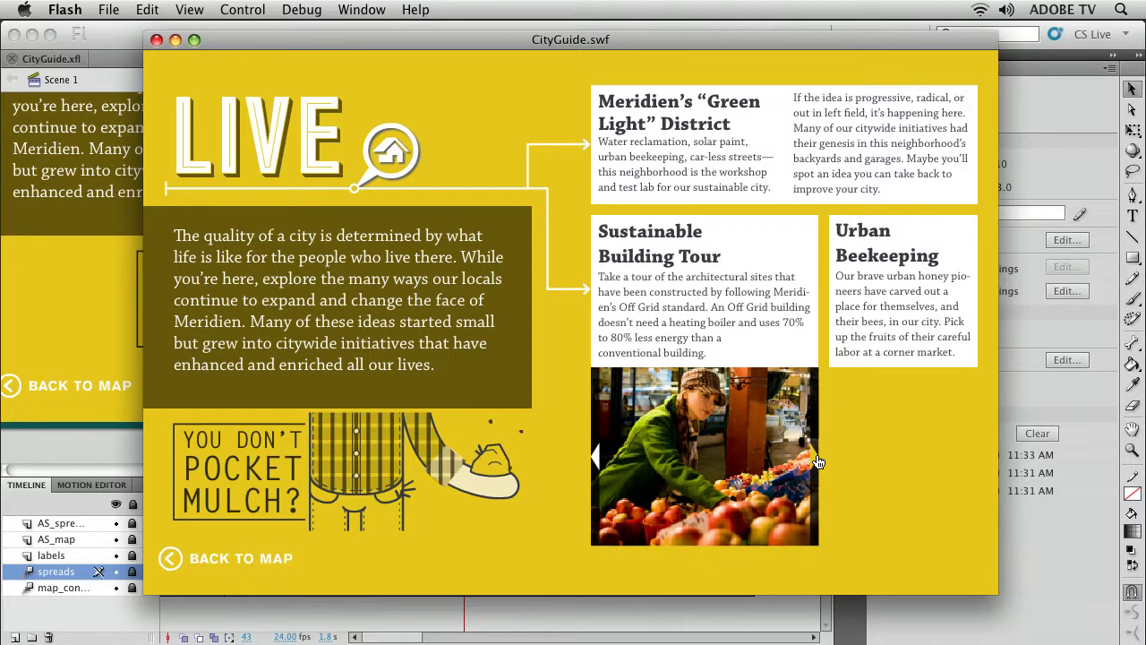
pyautogui.click(817, 461)
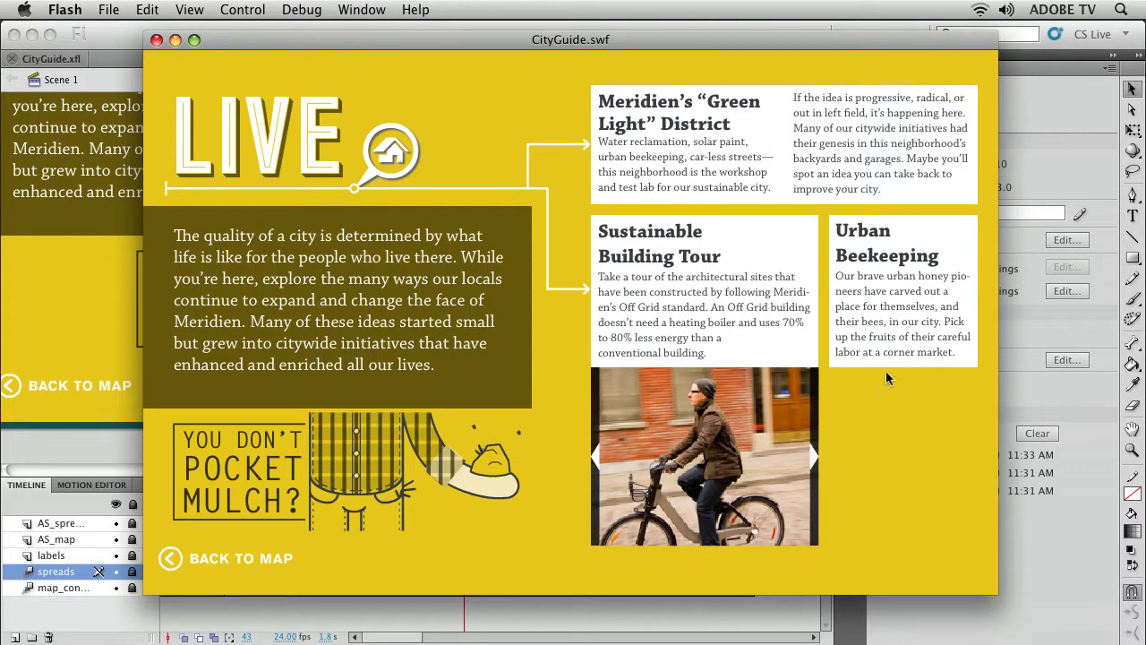